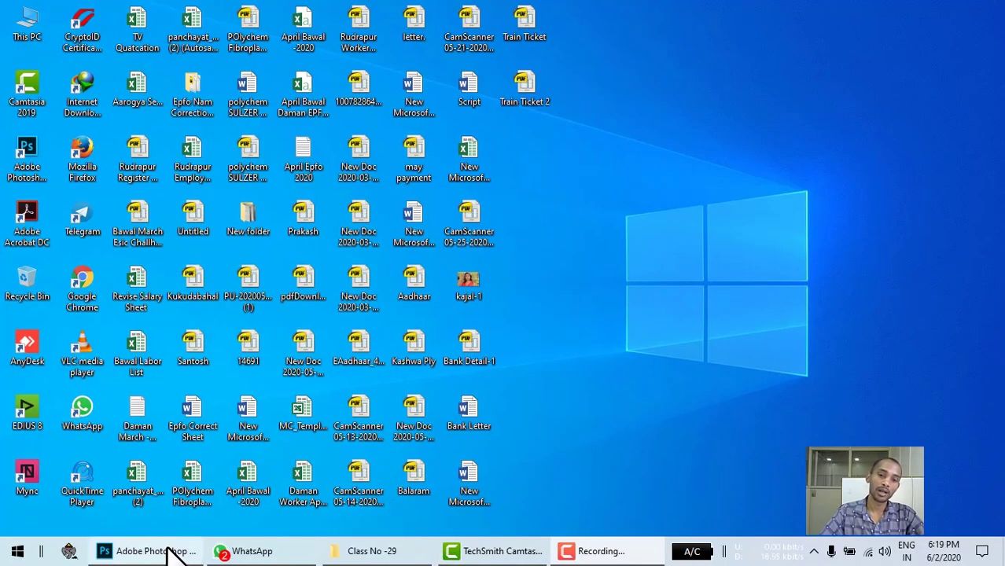
Step: Browse the Open dialog to F: > Class > Adobe Photo Shop Class -01 > Class No -29
click(167, 551)
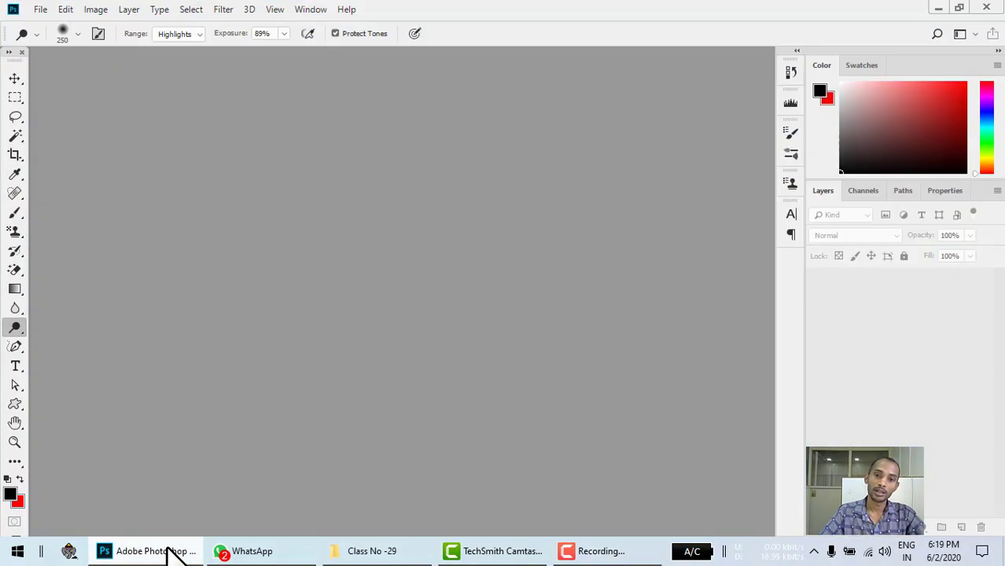
double_click(455, 303)
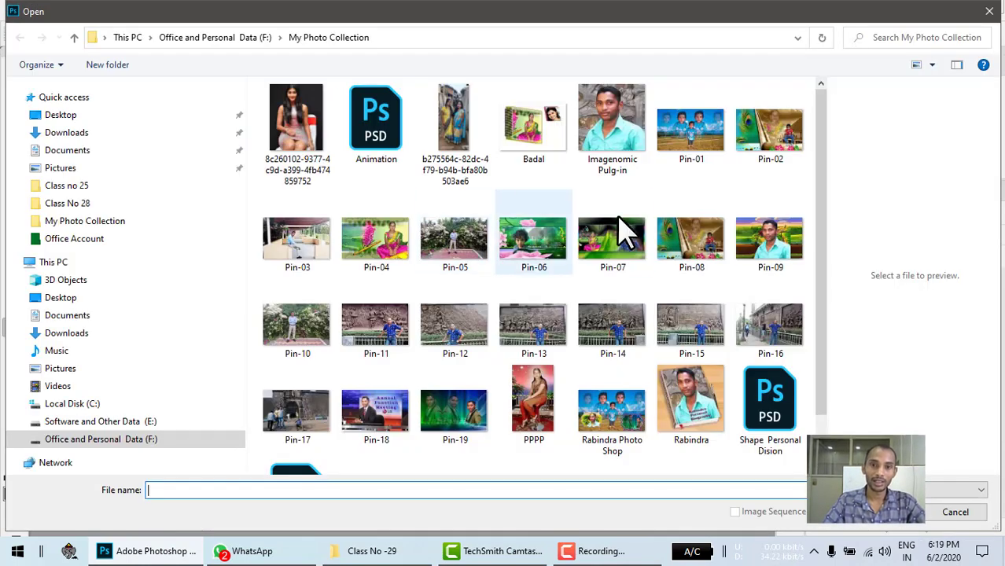
click(90, 439)
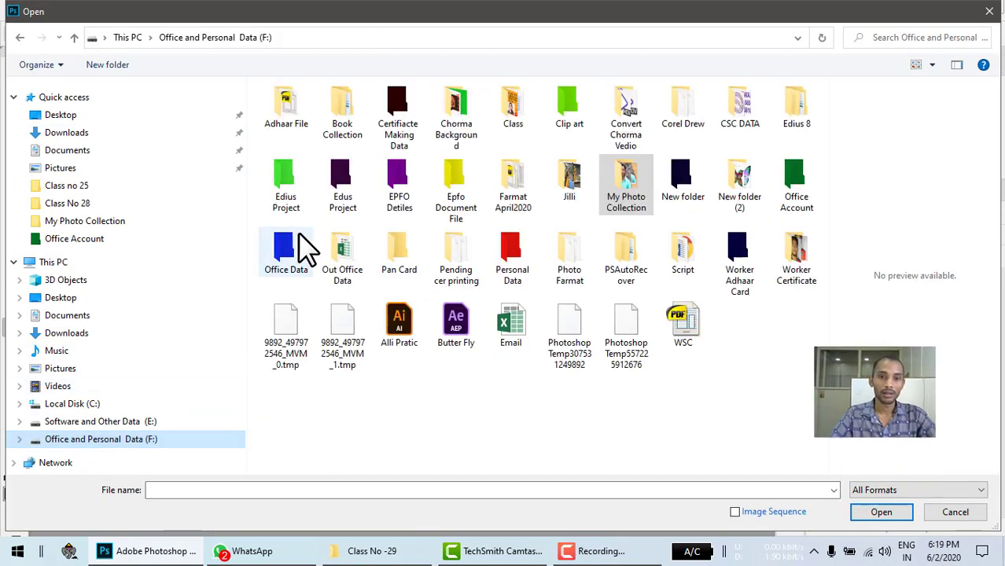
double_click(513, 118)
double_click(307, 151)
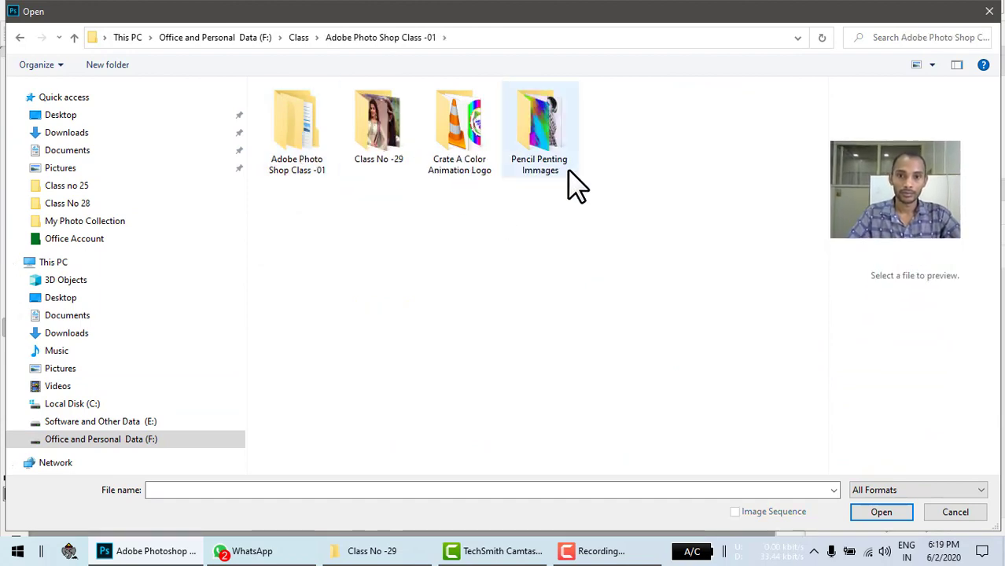
double_click(389, 134)
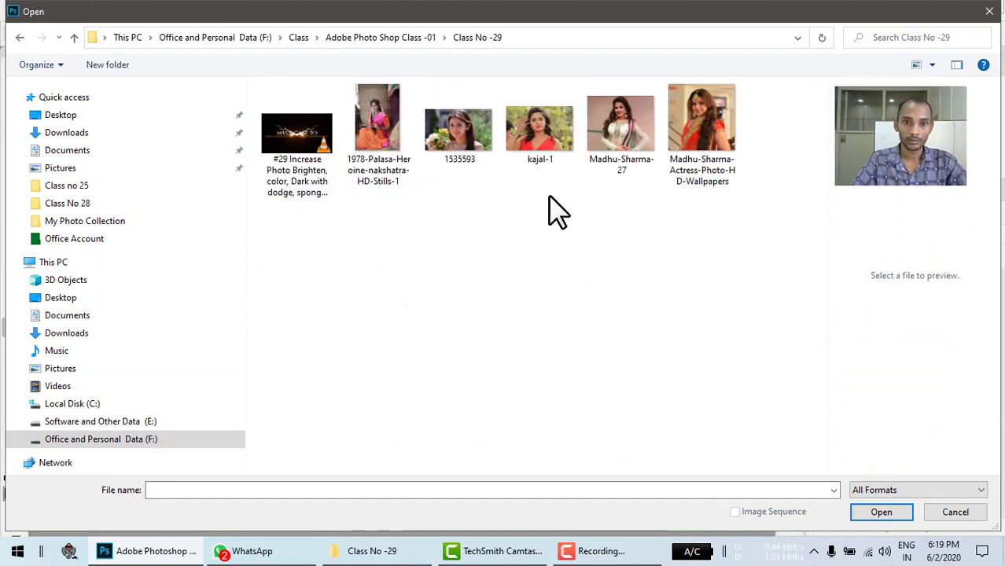
drag(522, 181, 702, 110)
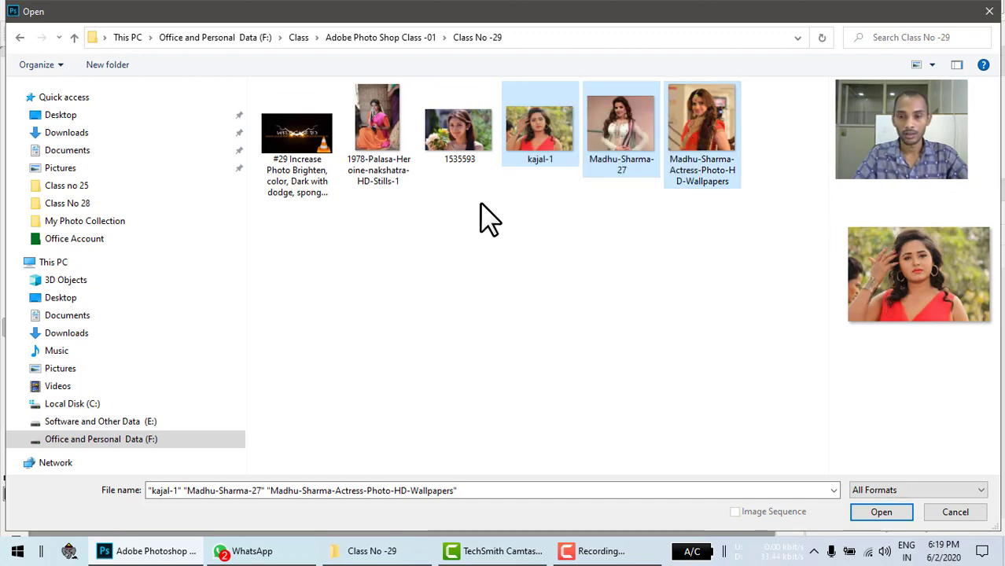
mouse_move(449, 246)
mouse_down()
mouse_move(729, 94)
mouse_move(841, 437)
mouse_up()
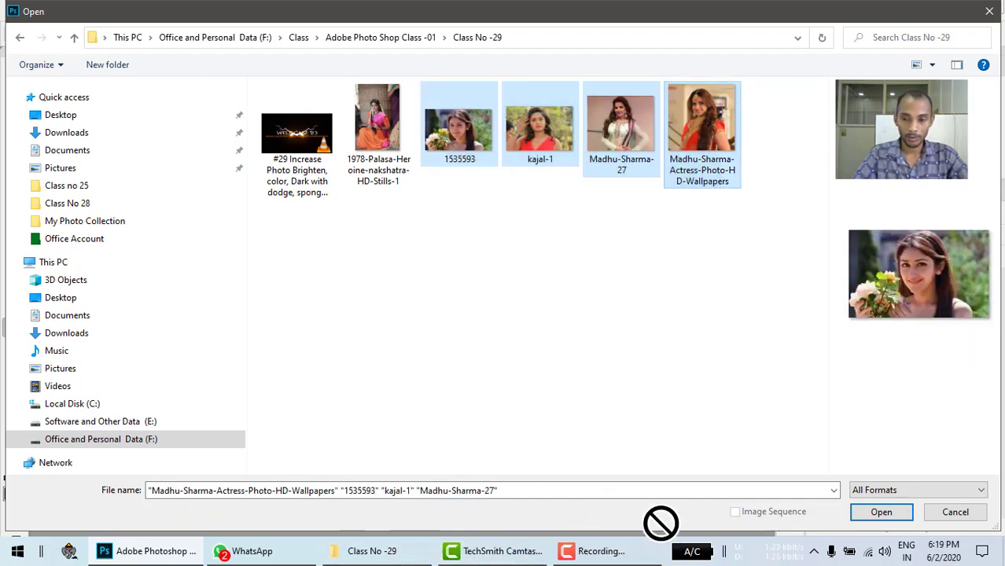
click(882, 512)
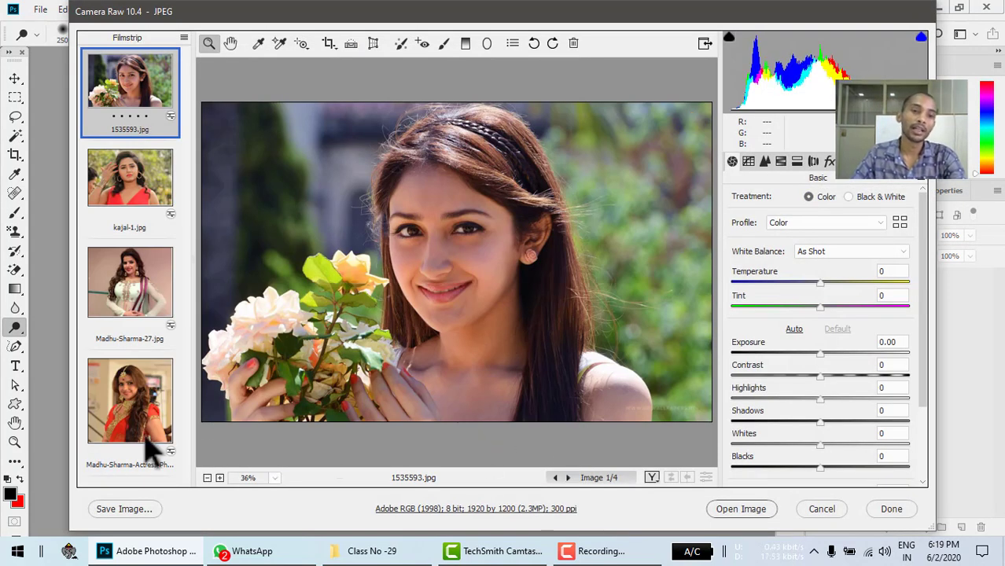
Step: Select all four Camera Raw filmstrip thumbnails and open them as Photoshop documents
ctrl+click(142, 197)
ctrl+click(117, 293)
ctrl+click(143, 422)
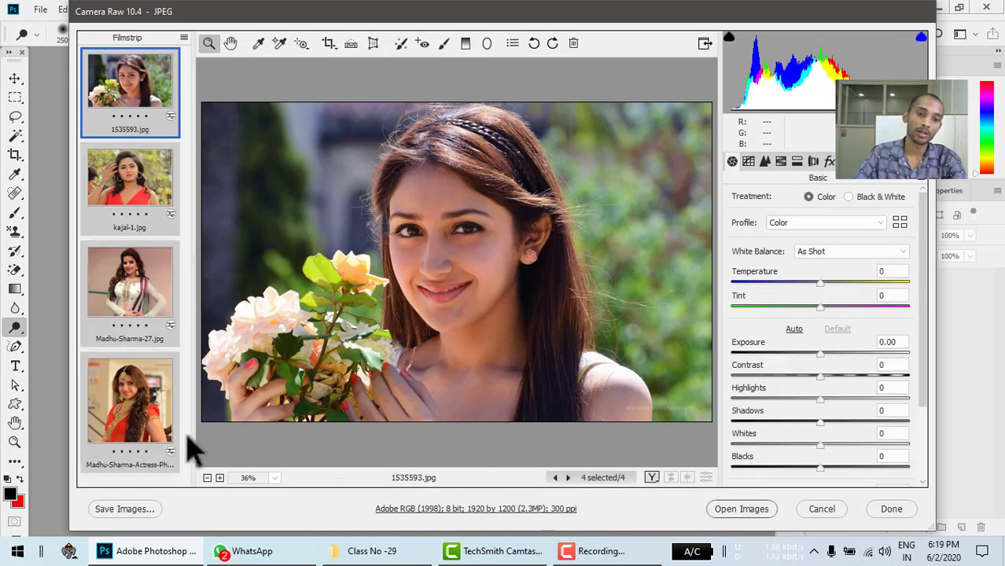
click(740, 509)
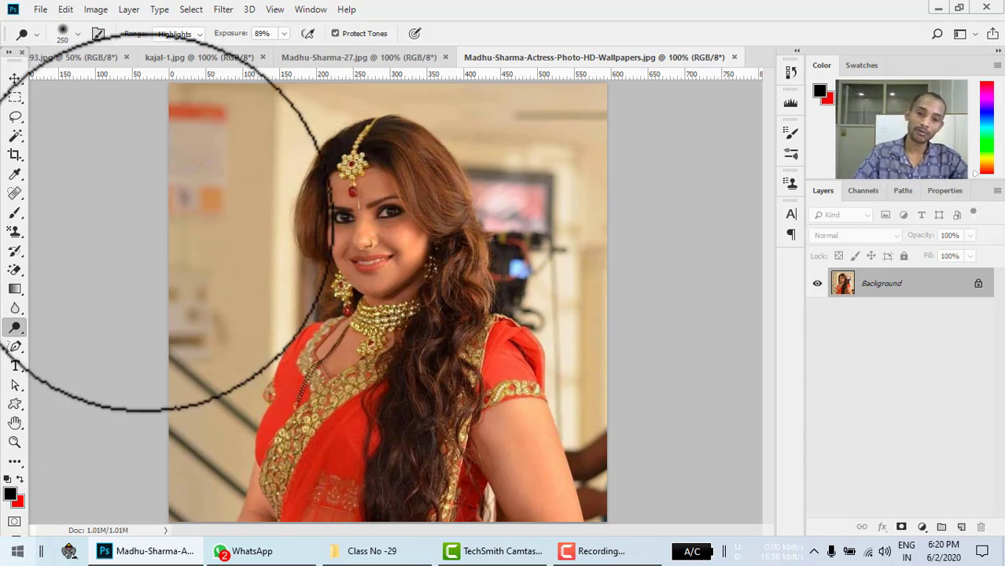
right_click(17, 325)
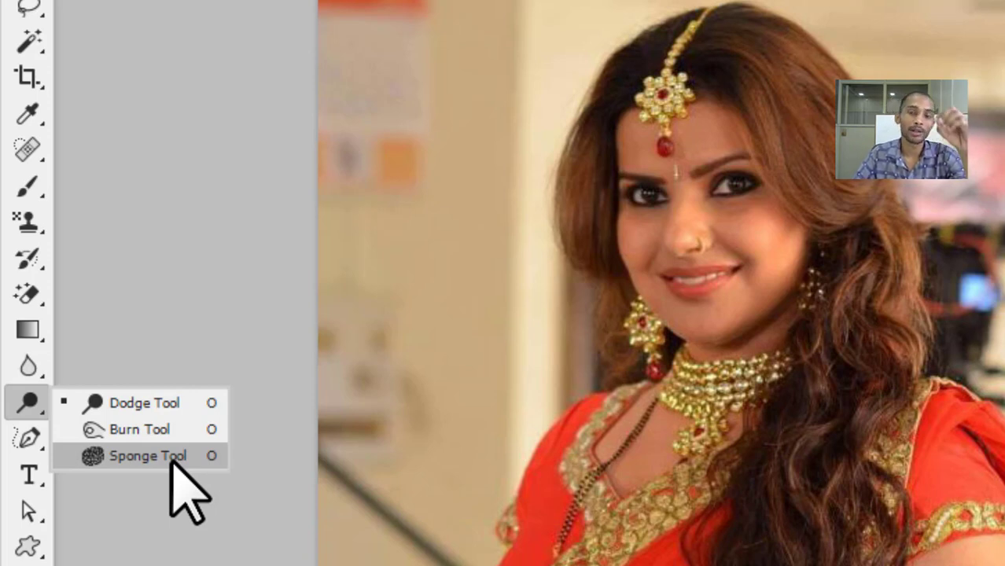
click(196, 330)
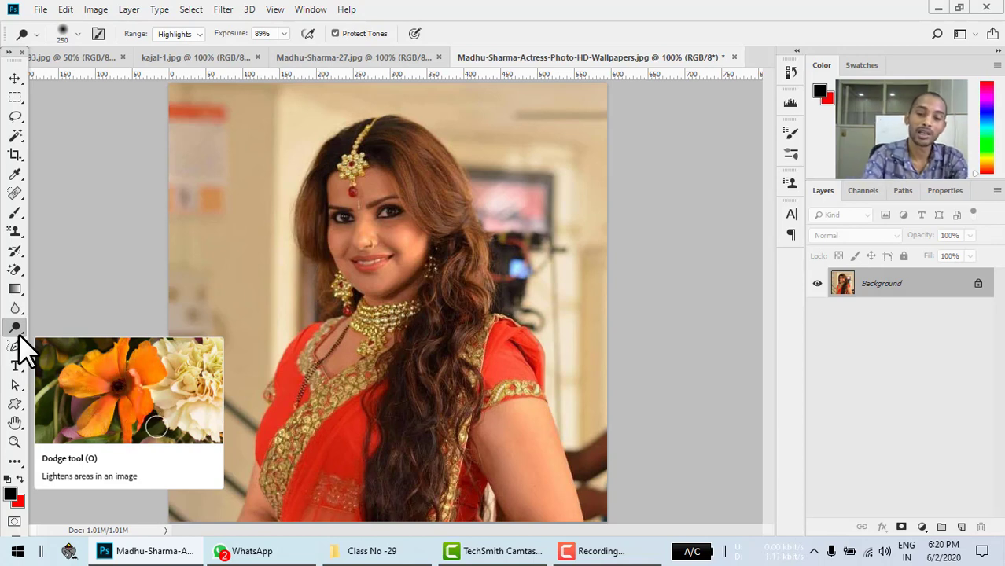
key(shift+o)
key(shift+o)
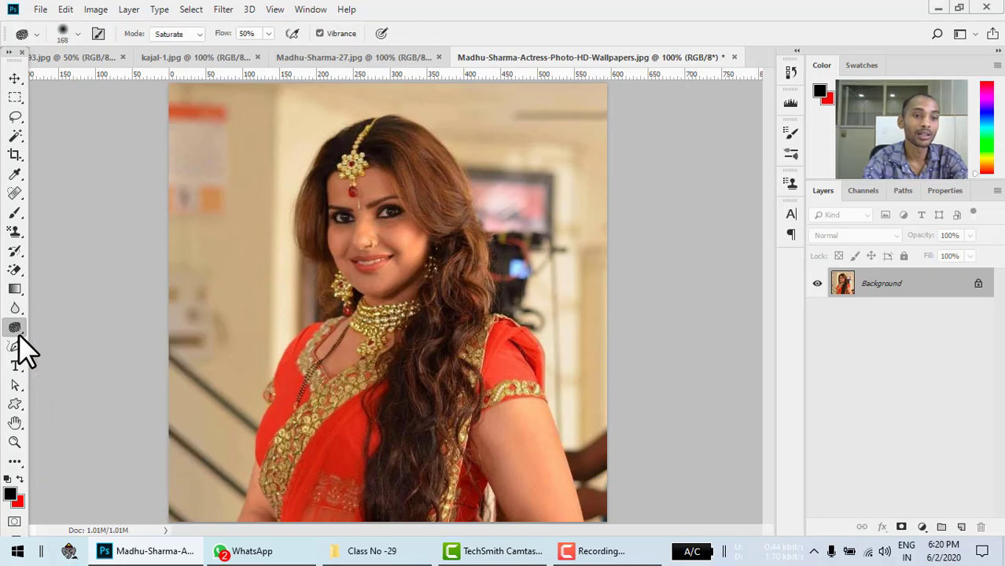
key(shift+o)
key(shift+o)
key(shift+o)
key(shift+o)
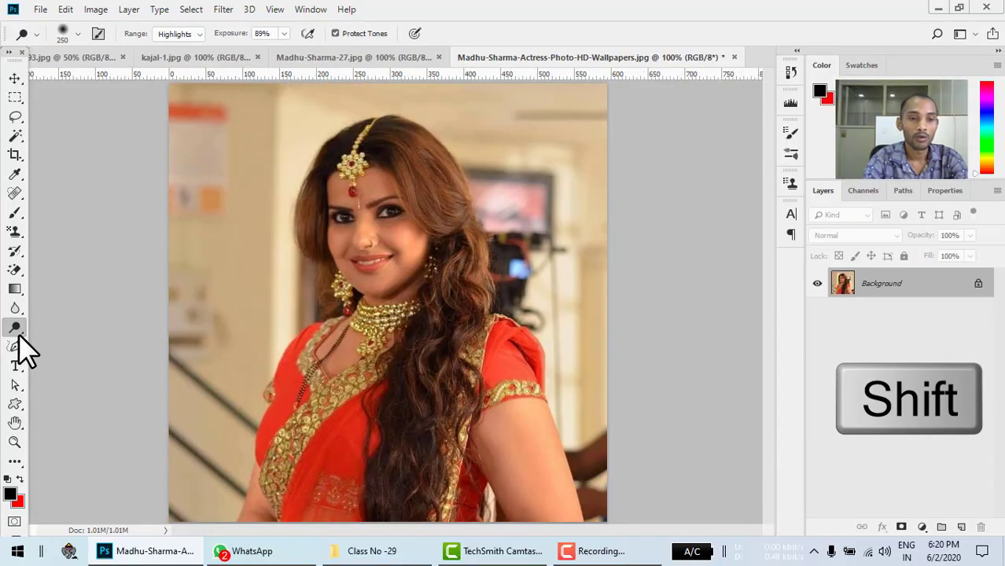
key(shift+o)
key(shift+o)
key(shift+o)
key(shift+o)
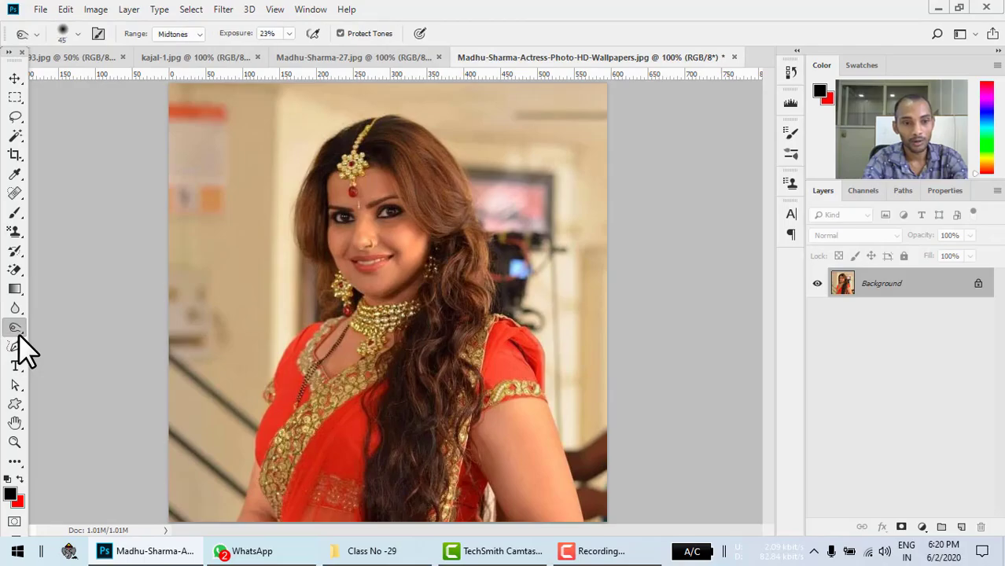
key(shift+o)
key(shift+o)
key(shift+o)
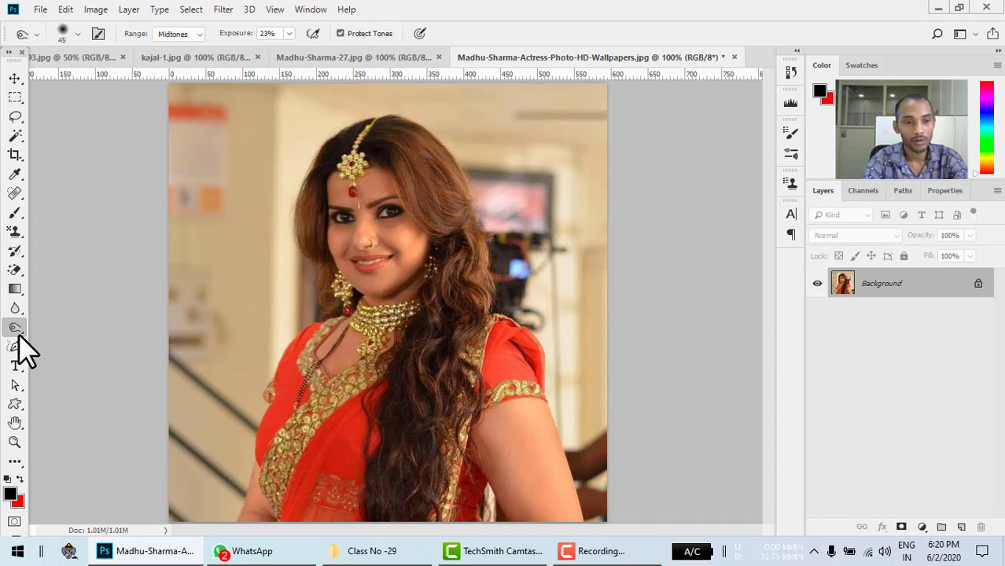
key(shift+o)
key(shift+o)
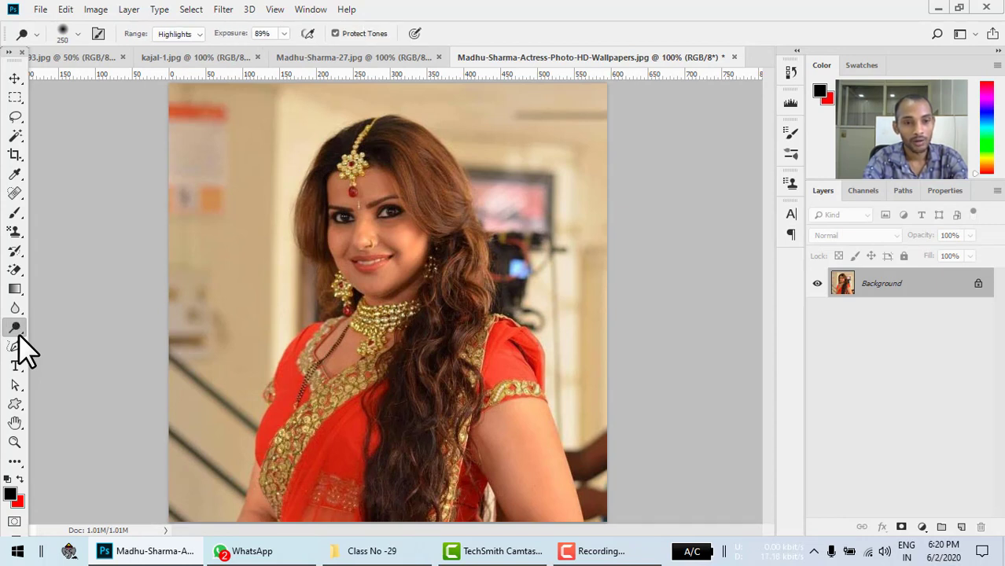
key(shift+o)
key(shift+o)
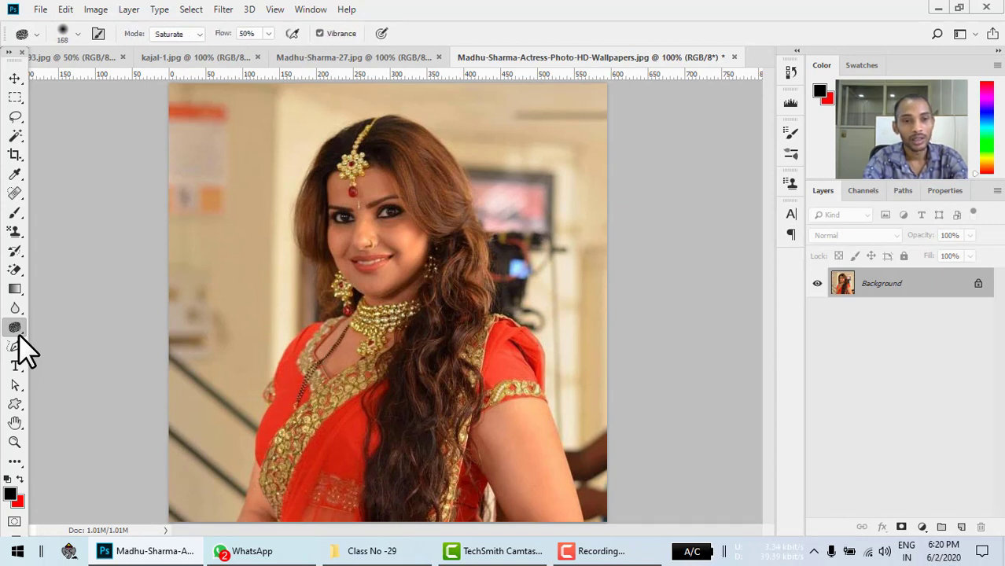
key(shift+o)
key(shift+o)
key(shift+o)
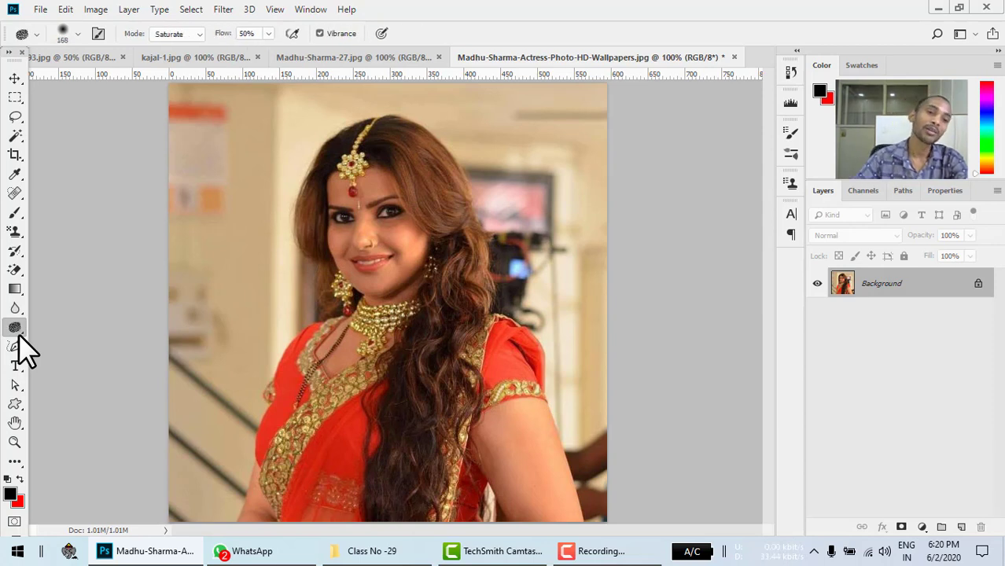
click(14, 210)
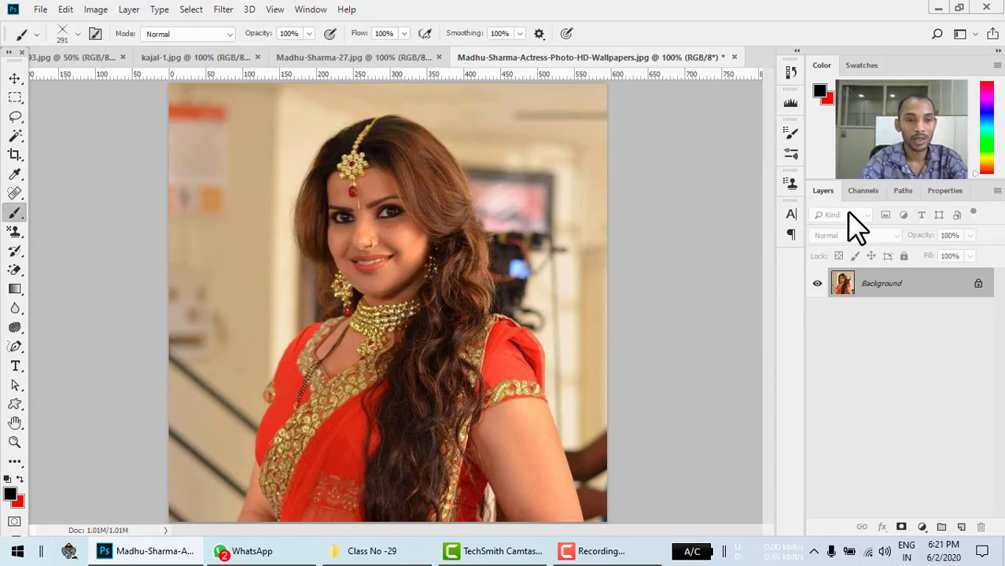
key(shift+b)
key(shift+b)
key(shift+b)
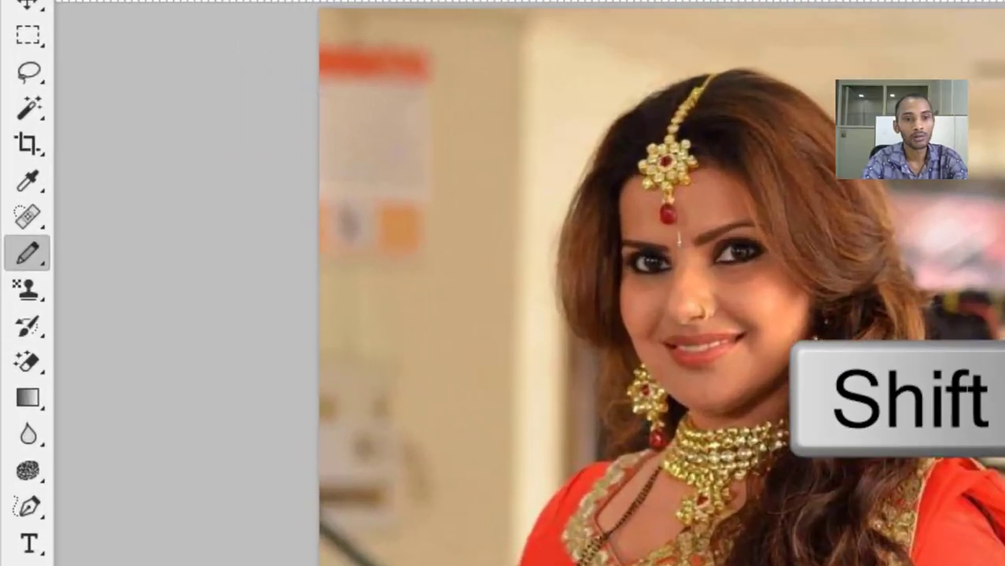
key(shift+b)
key(shift+b)
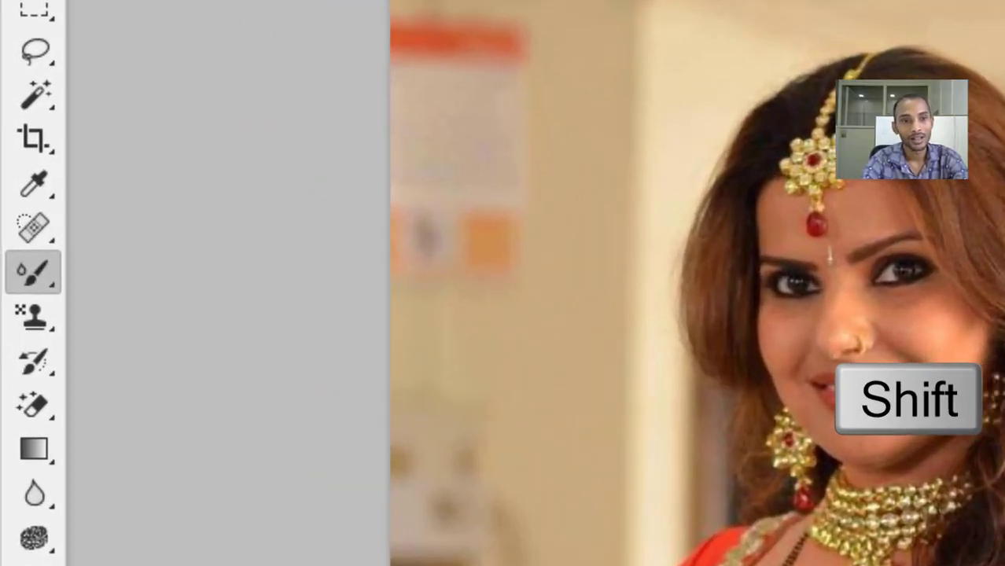
key(shift+b)
key(shift+b)
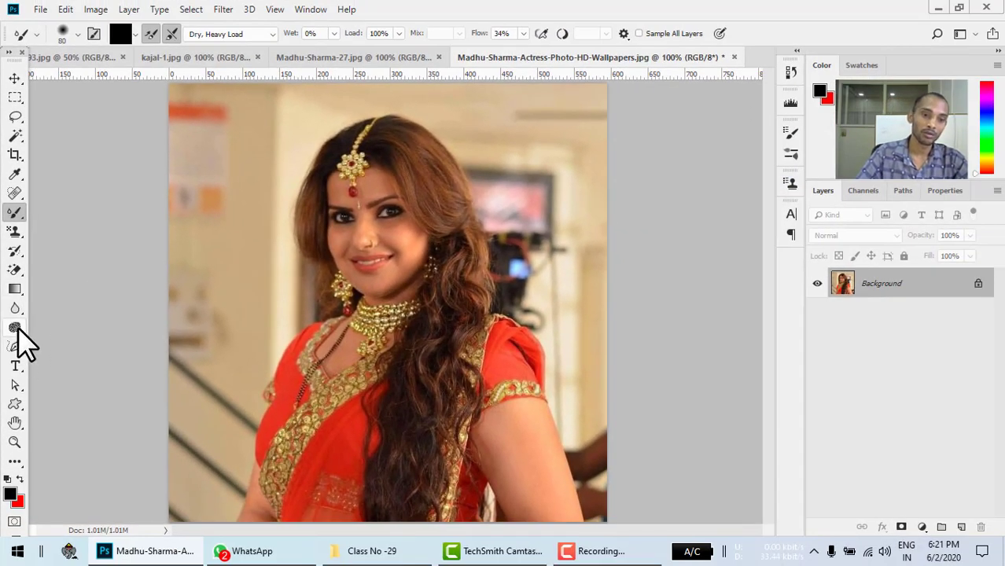
click(15, 327)
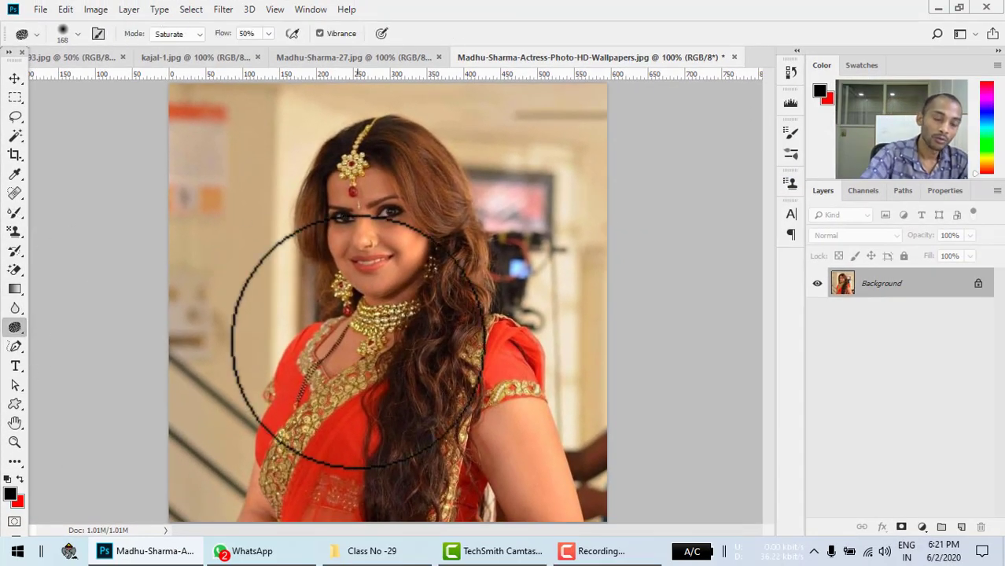
right_click(22, 328)
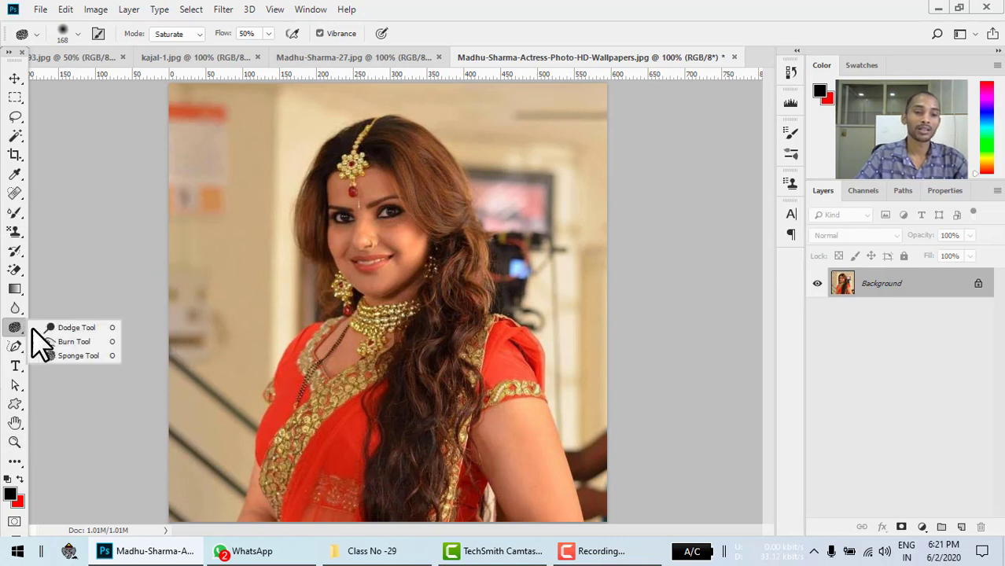
Step: Set up the Dodge tool with a 250 px brush, Highlights range and 89% exposure
click(67, 327)
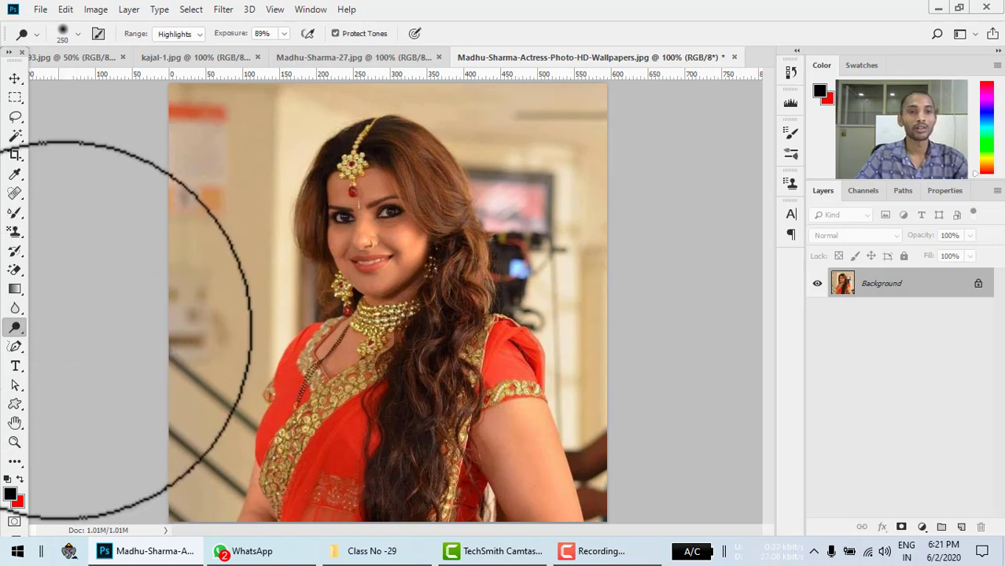
click(77, 33)
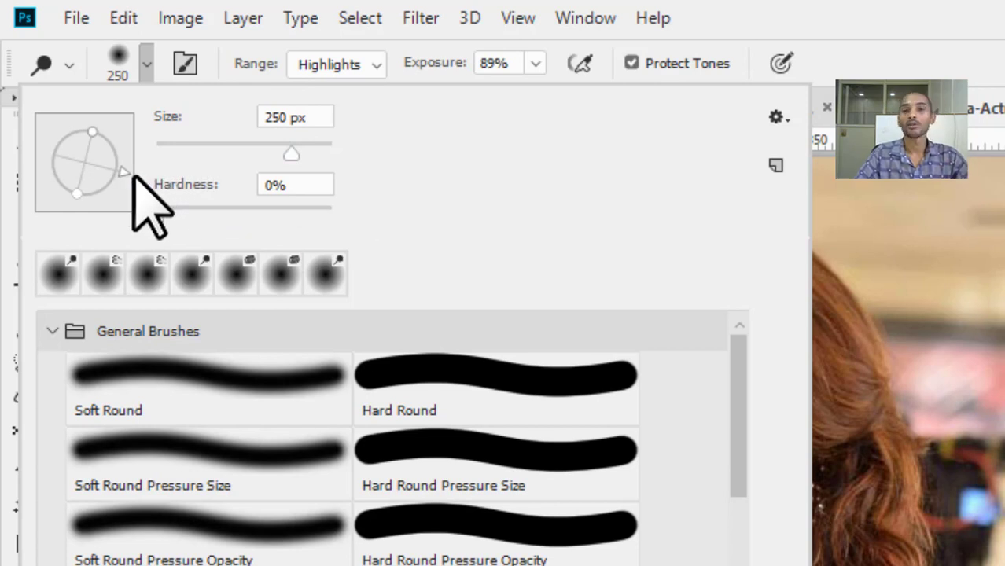
key(Return)
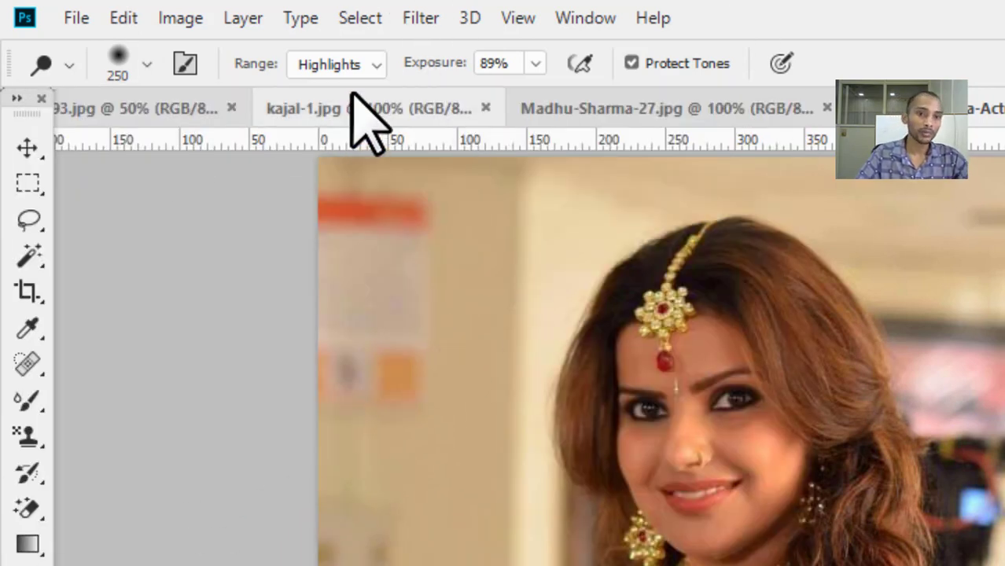
click(364, 75)
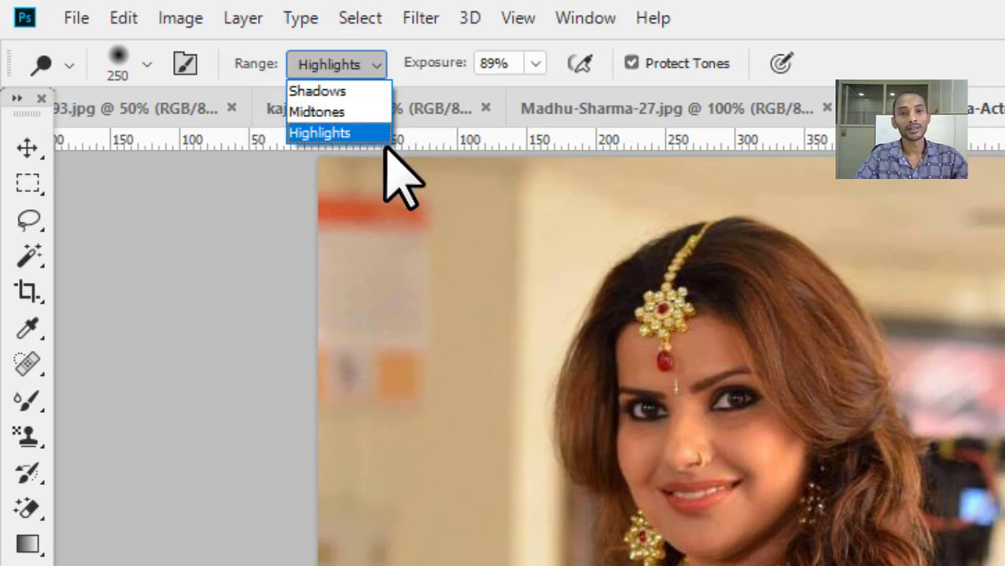
click(432, 79)
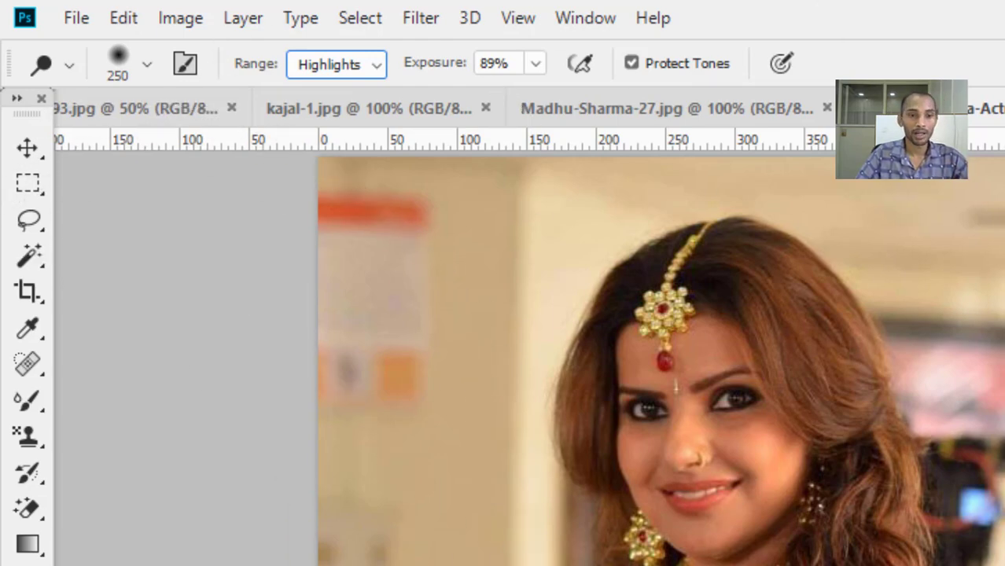
click(374, 67)
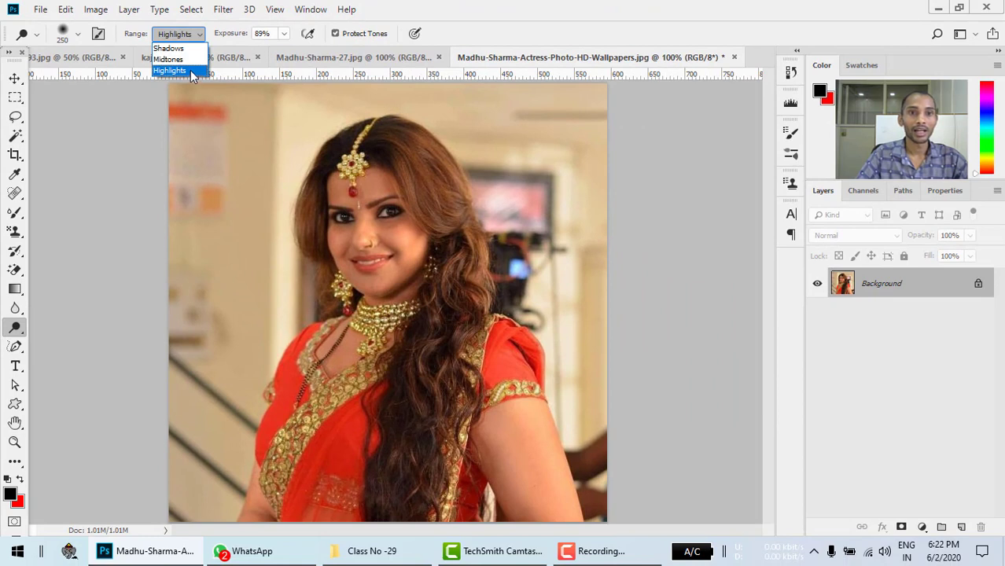
click(190, 70)
click(208, 135)
mouse_move(208, 135)
mouse_down()
mouse_move(386, 85)
mouse_move(579, 123)
mouse_move(602, 139)
mouse_move(399, 189)
mouse_move(208, 197)
mouse_move(572, 236)
mouse_move(283, 315)
mouse_move(202, 326)
mouse_move(617, 358)
mouse_move(515, 404)
mouse_move(211, 478)
mouse_move(606, 475)
mouse_up()
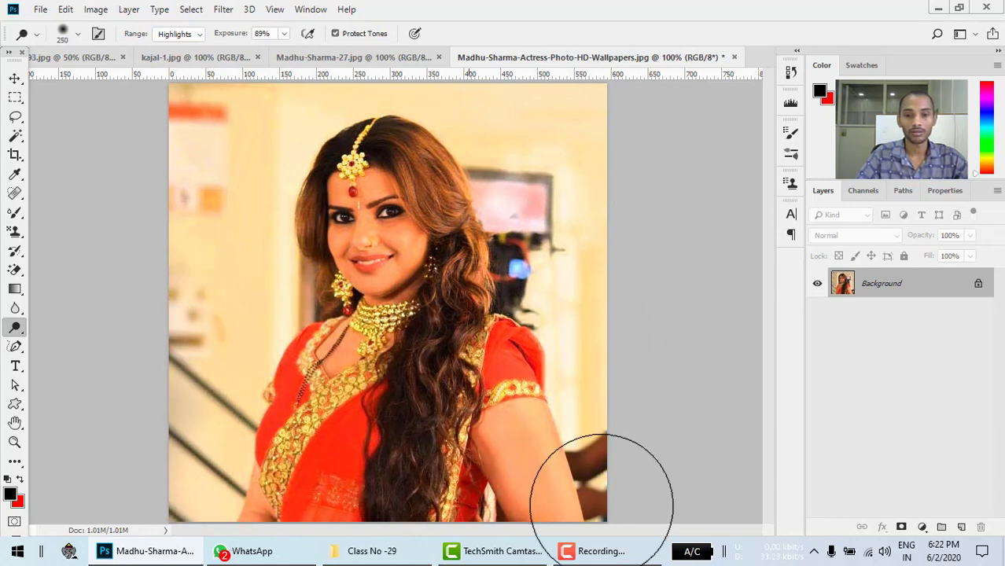
mouse_move(599, 261)
mouse_down()
mouse_move(587, 164)
mouse_move(560, 139)
mouse_move(192, 146)
mouse_up()
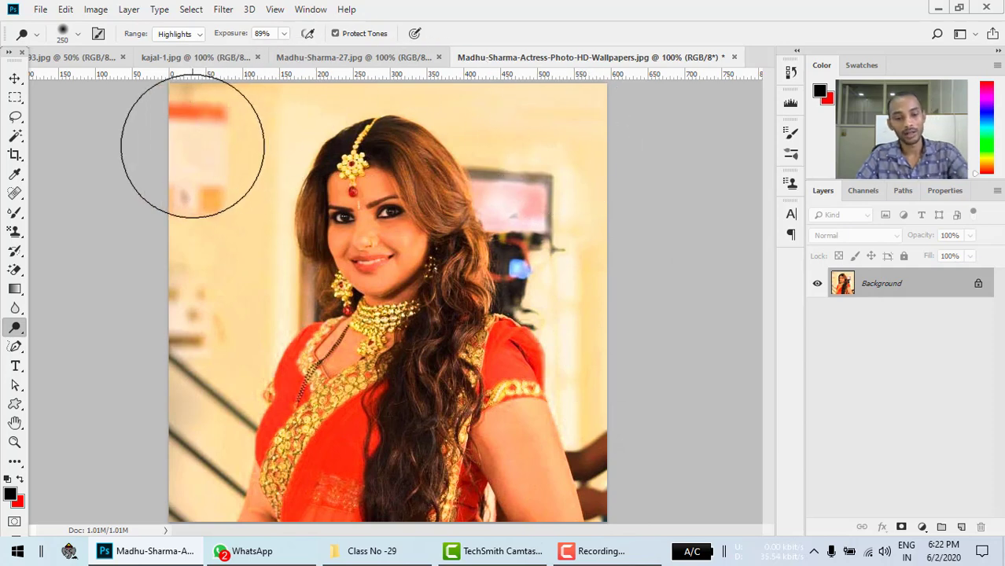
key(ctrl+z)
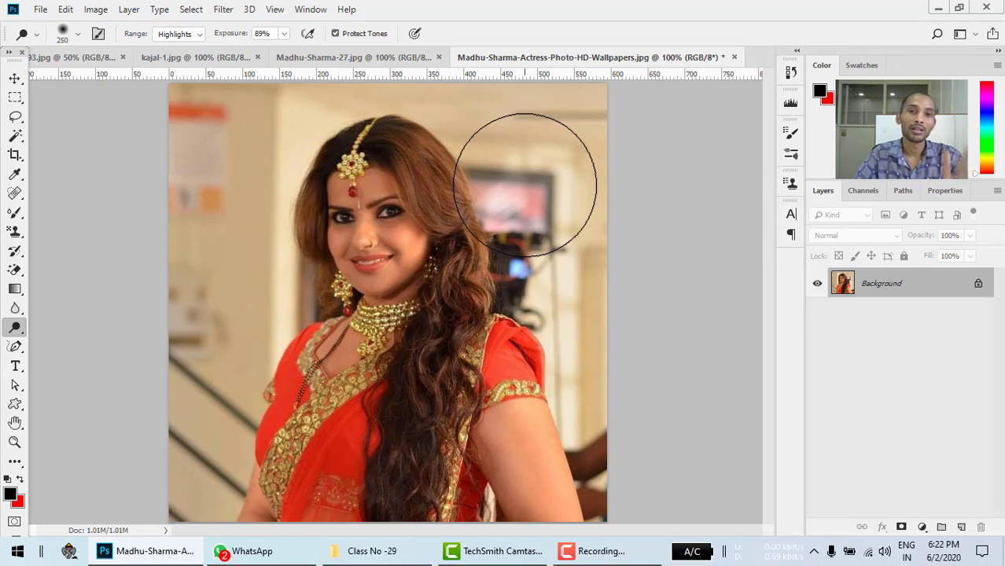
Step: Switch the Dodge range to Shadows and undo the trial lightening of the face
click(196, 34)
click(196, 48)
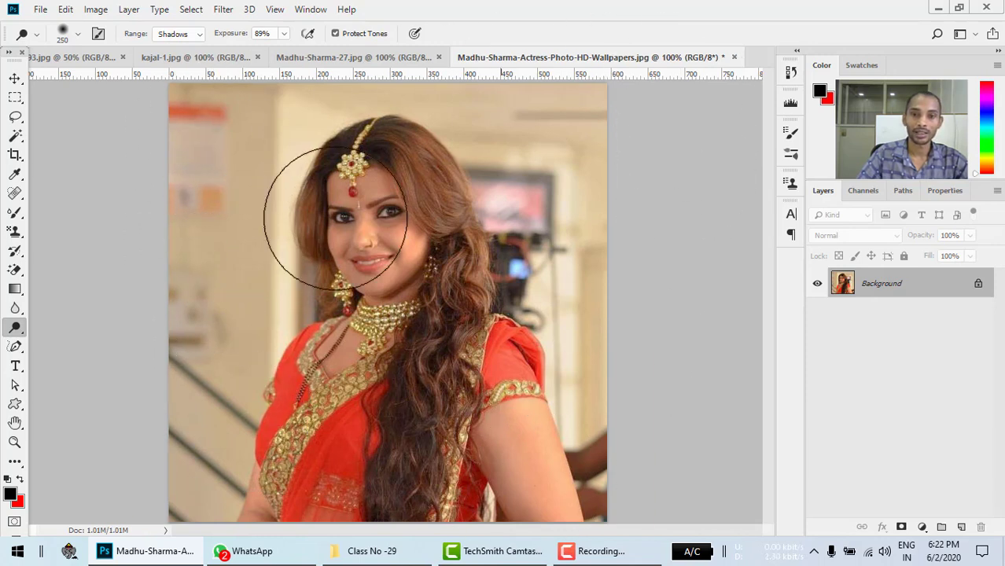
key(ctrl+z)
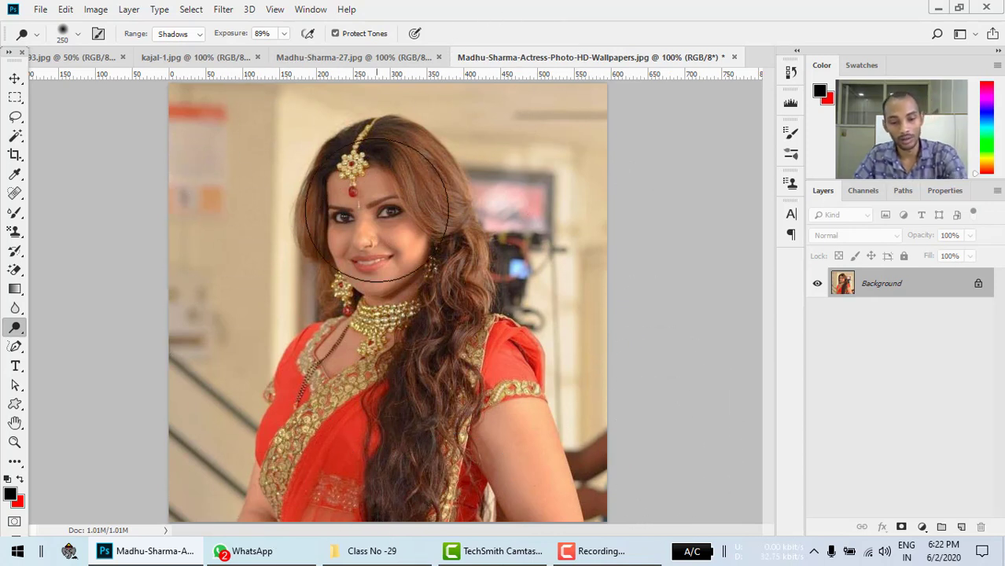
key(ctrl+z)
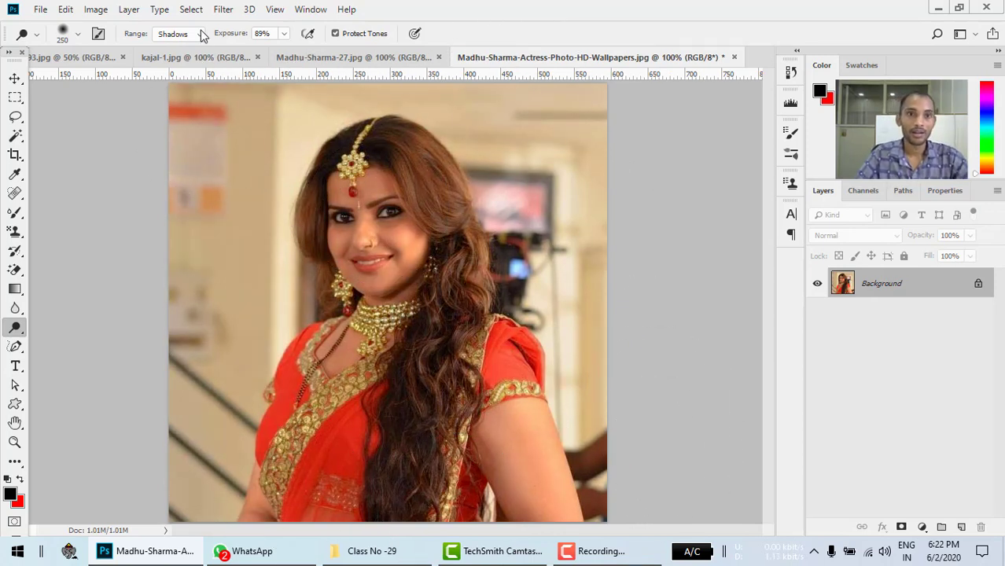
click(199, 35)
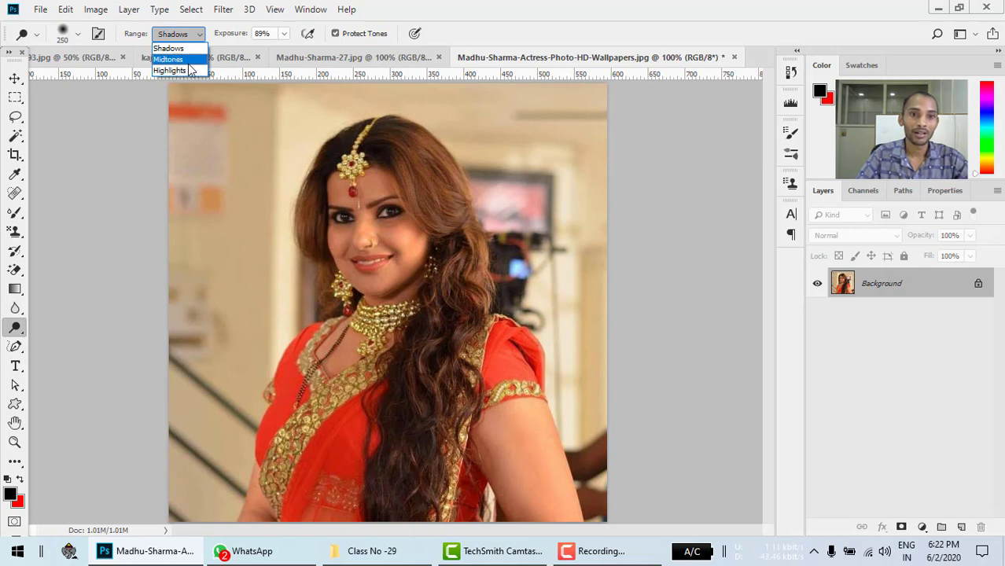
Step: Choose Midtones as the Dodge tool's tonal range
click(188, 63)
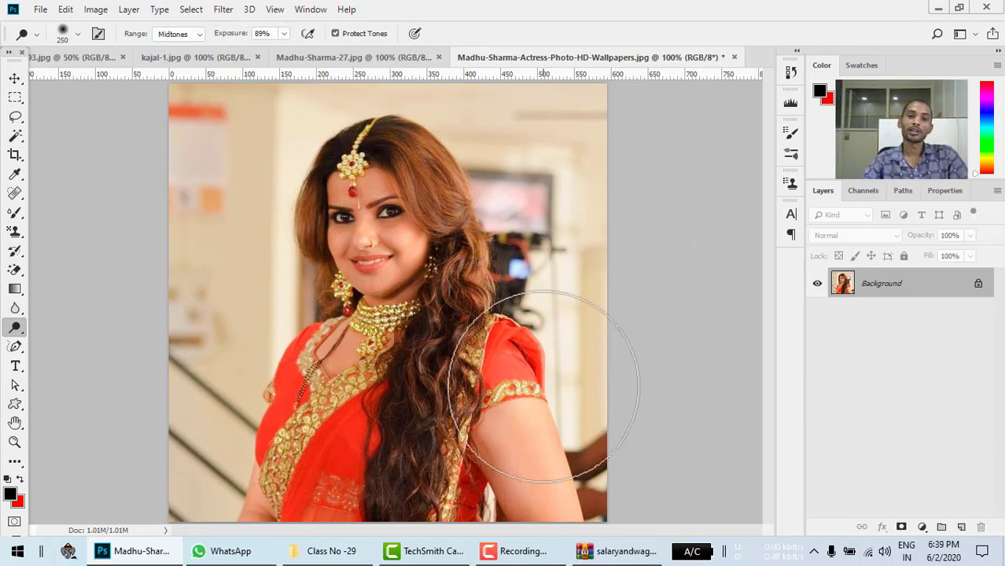
Step: Switch to the Burn tool with a 146 px brush and bring up the Madhu-Sharma-27 portrait
right_click(15, 334)
click(59, 344)
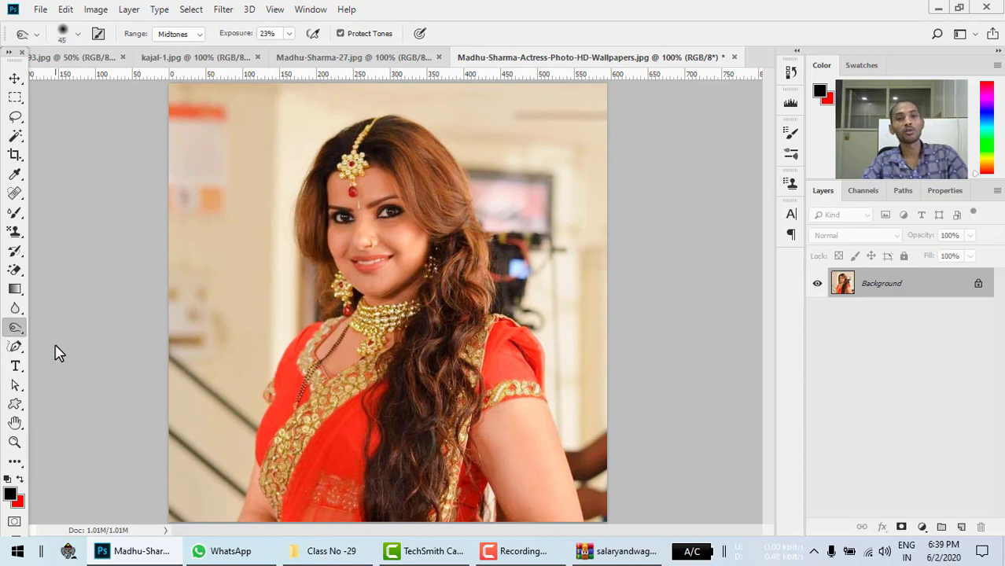
right_click(211, 129)
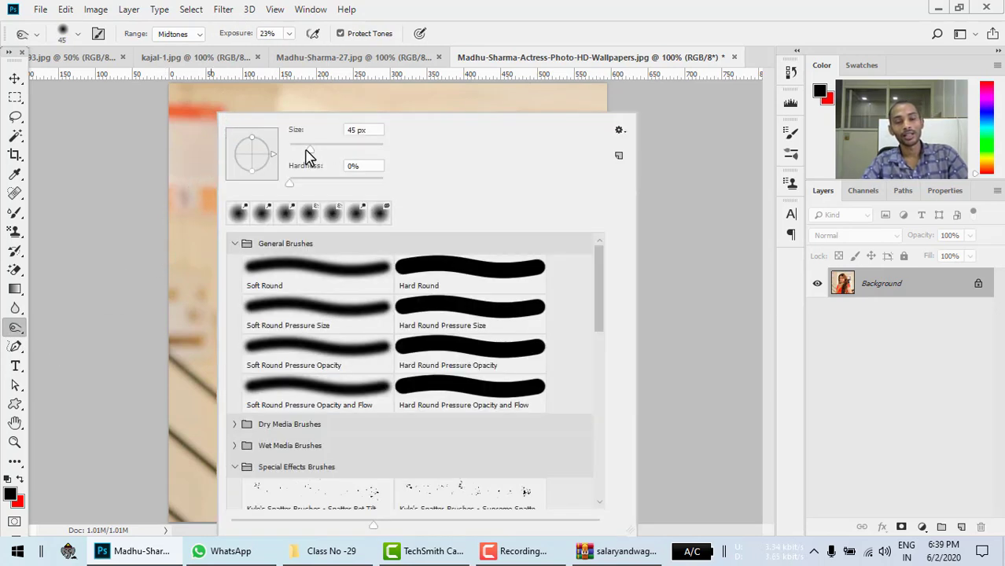
click(125, 130)
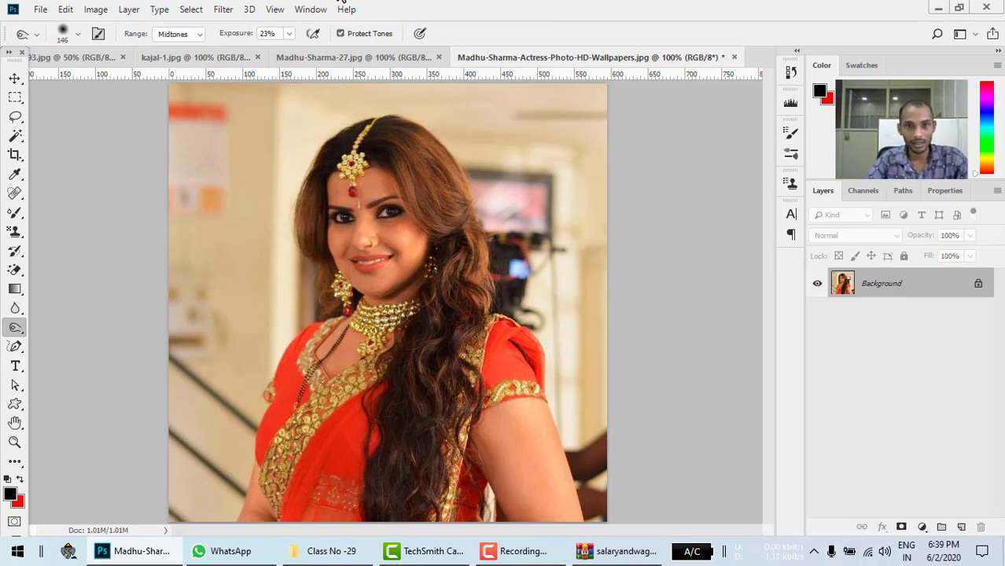
click(338, 58)
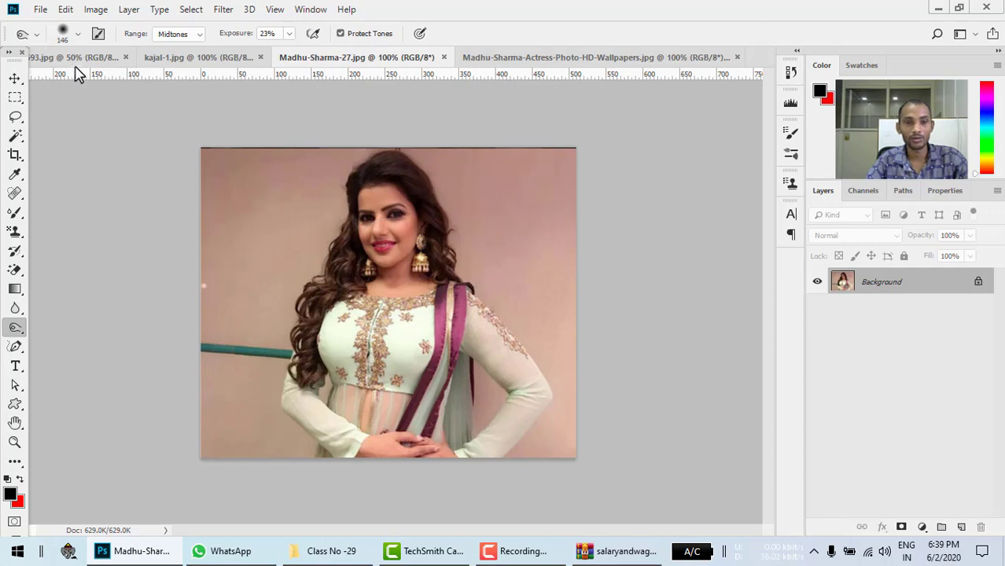
Step: On kajal-1, saturate the shoulder with the Sponge tool at 50% flow, then return to the red-sari portrait
click(227, 58)
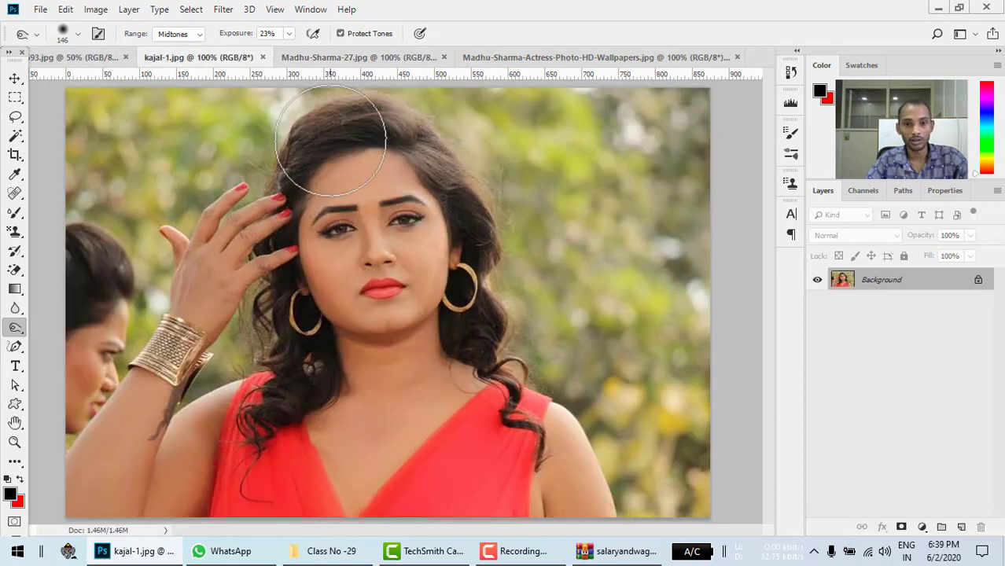
key(ctrl+plus)
key(ctrl+plus)
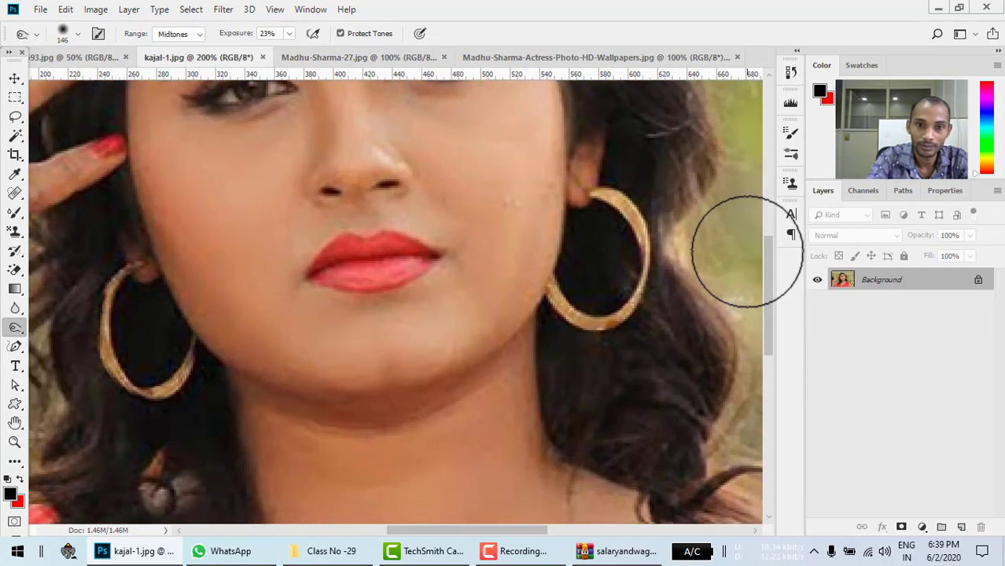
drag(449, 195, 356, 299)
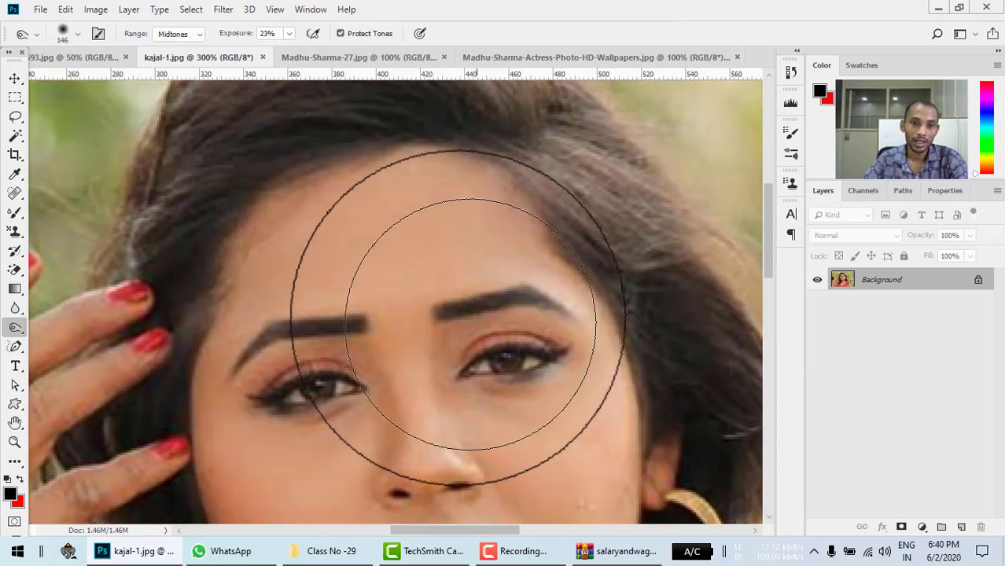
right_click(16, 327)
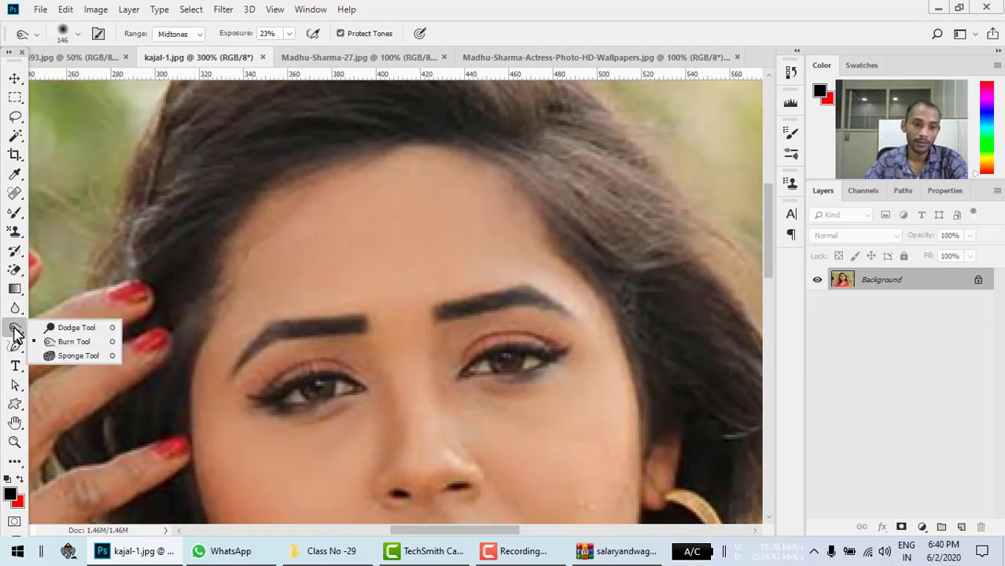
click(79, 356)
key(ctrl+minus)
key(ctrl+minus)
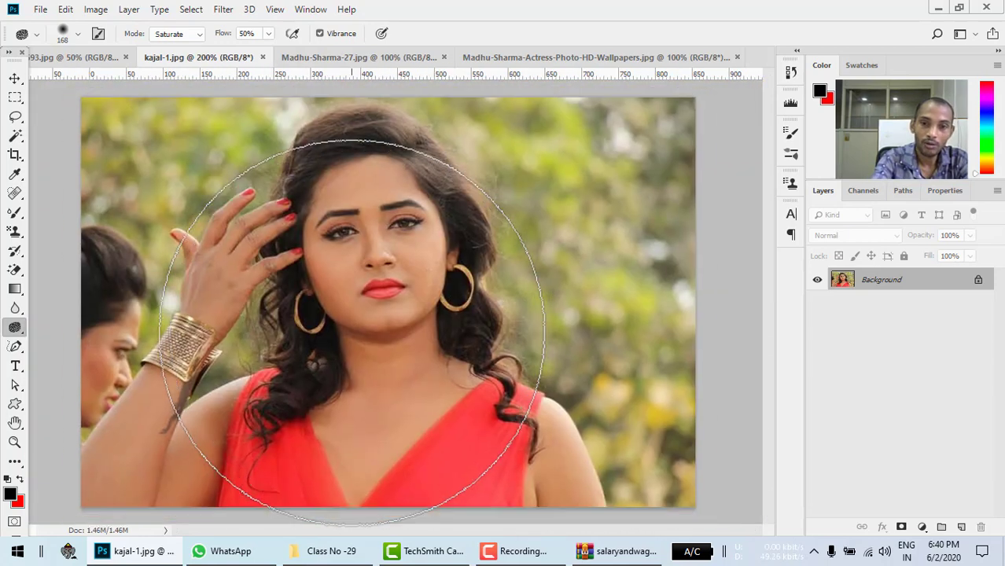
key(ctrl+minus)
key(ctrl+minus)
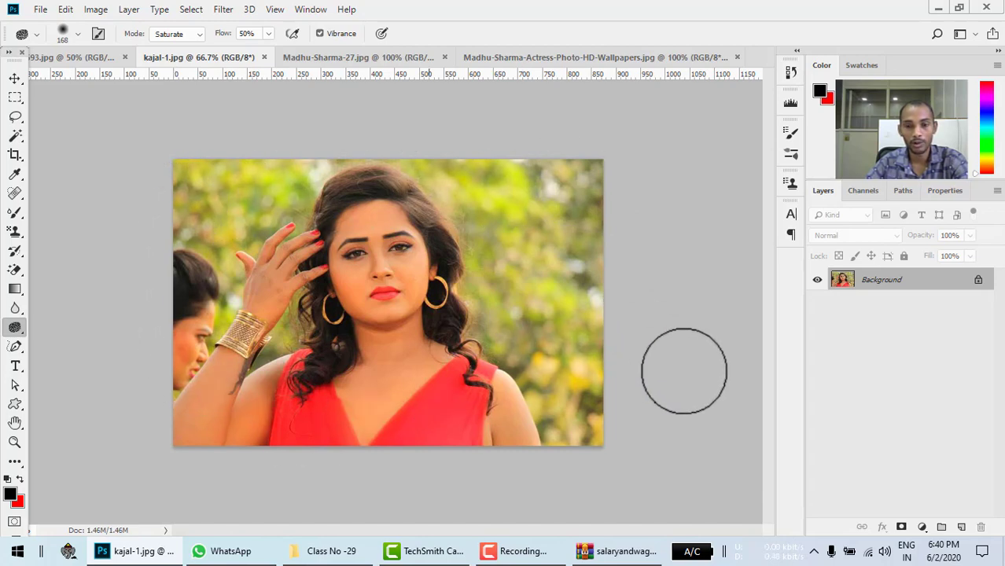
drag(519, 409, 515, 406)
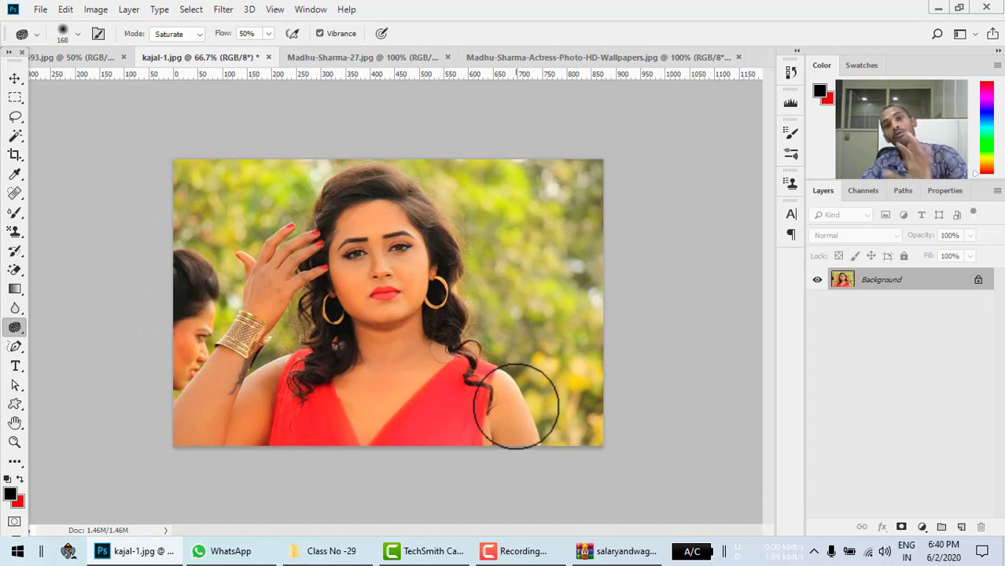
click(492, 58)
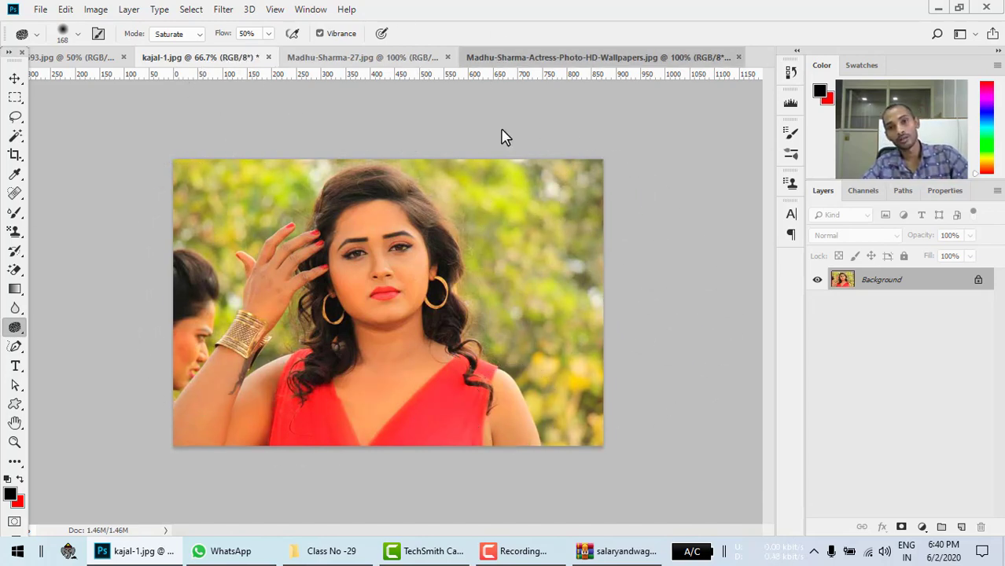
Step: Undo two edits, zoom in on the eyes and shrink the Sponge brush to 15 px
key(ctrl+z)
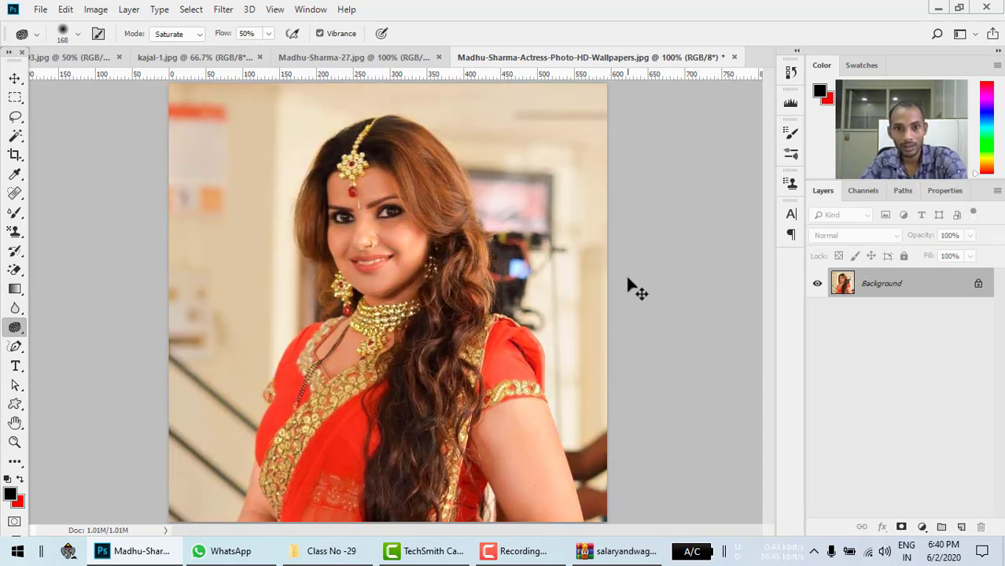
key(ctrl+z)
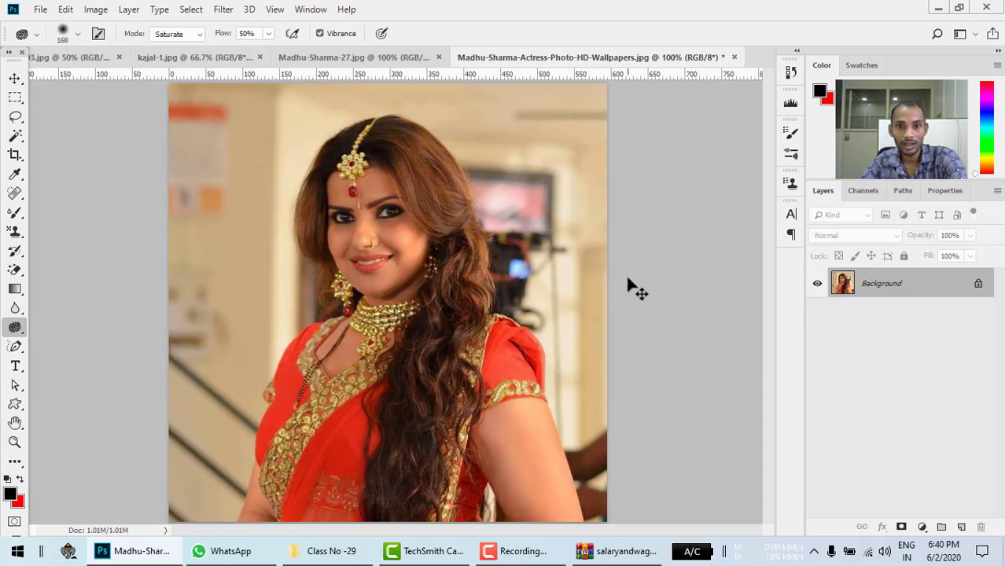
key(ctrl+plus)
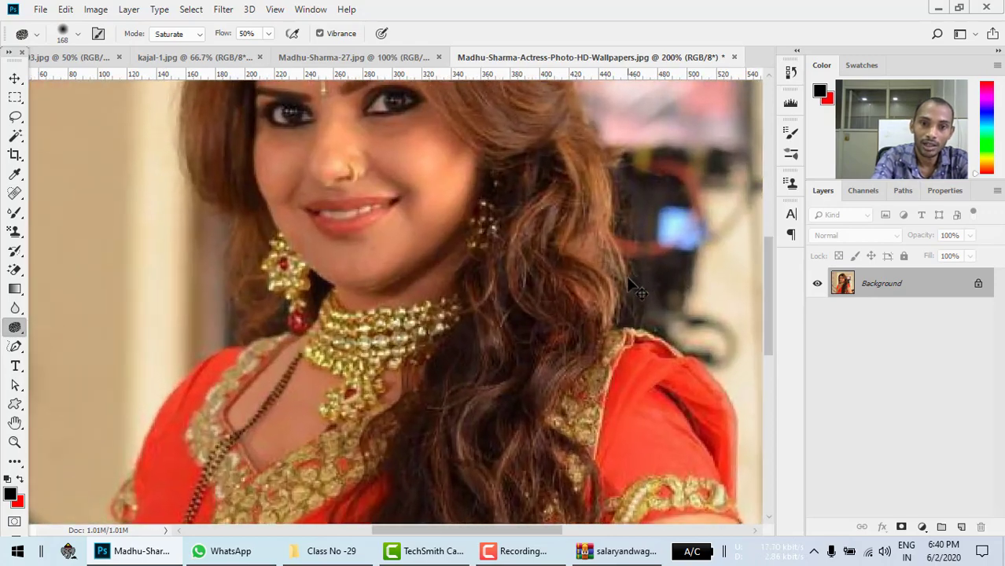
key(ctrl+plus)
key(ctrl+plus)
key(ctrl+plus)
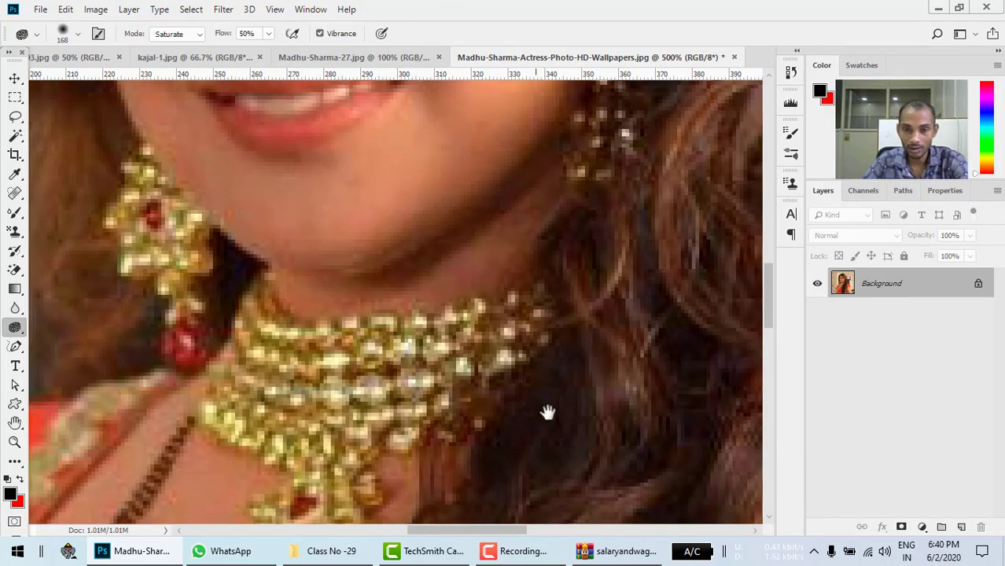
scroll(472, 425, up, 5)
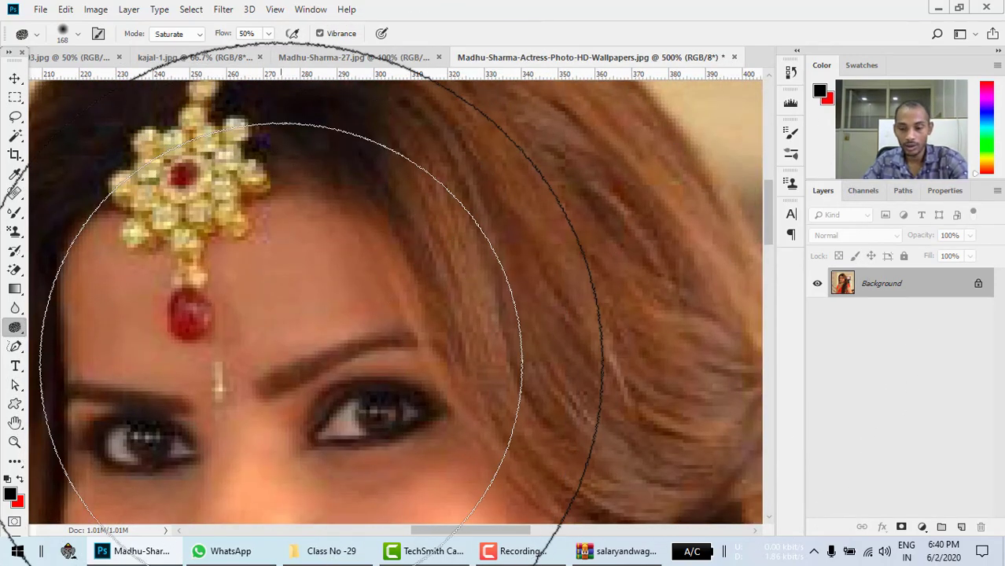
key(bracketleft)
key(bracketleft)
key(bracketleft)
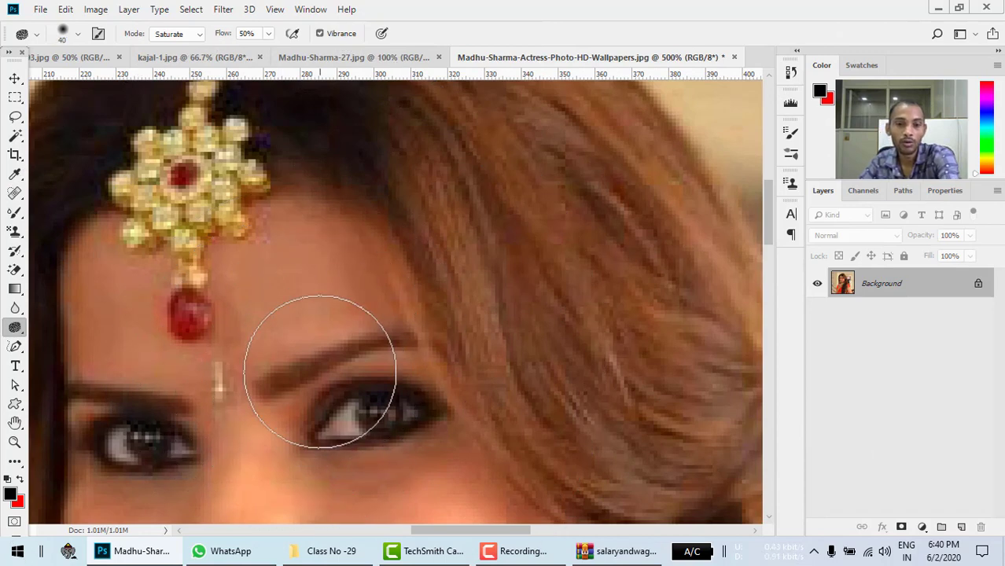
right_click(14, 333)
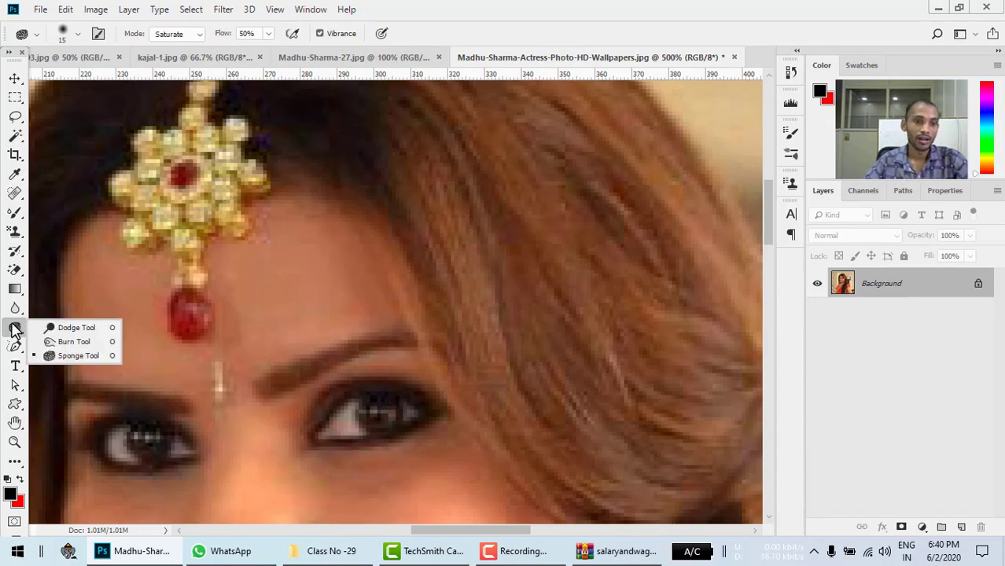
Step: Darken both eyebrows using the Burn tool with a reduced brush size
click(74, 343)
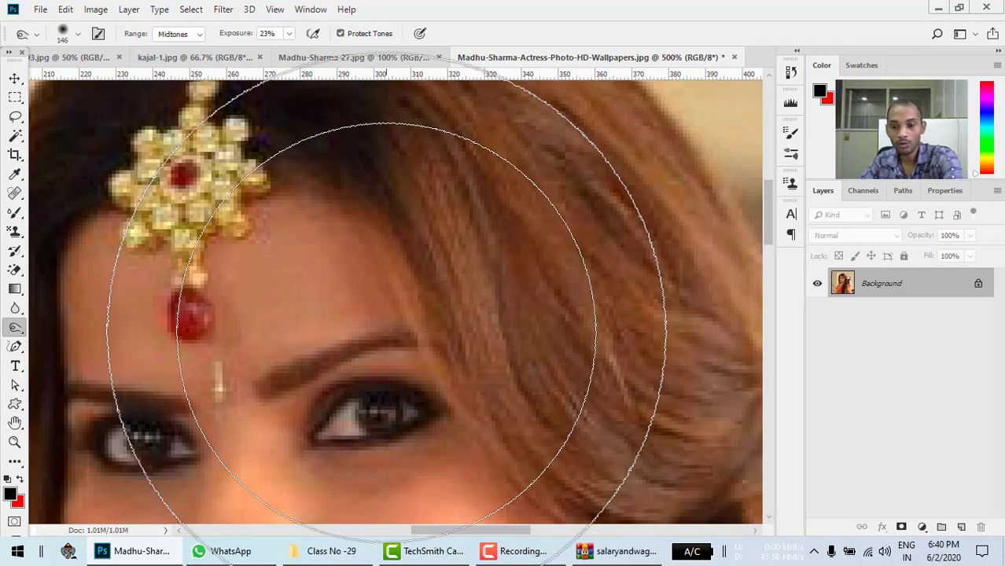
key(bracketleft)
key(bracketleft)
key(bracketleft)
key(bracketleft)
key(bracketleft)
key(bracketleft)
key(bracketleft)
key(bracketleft)
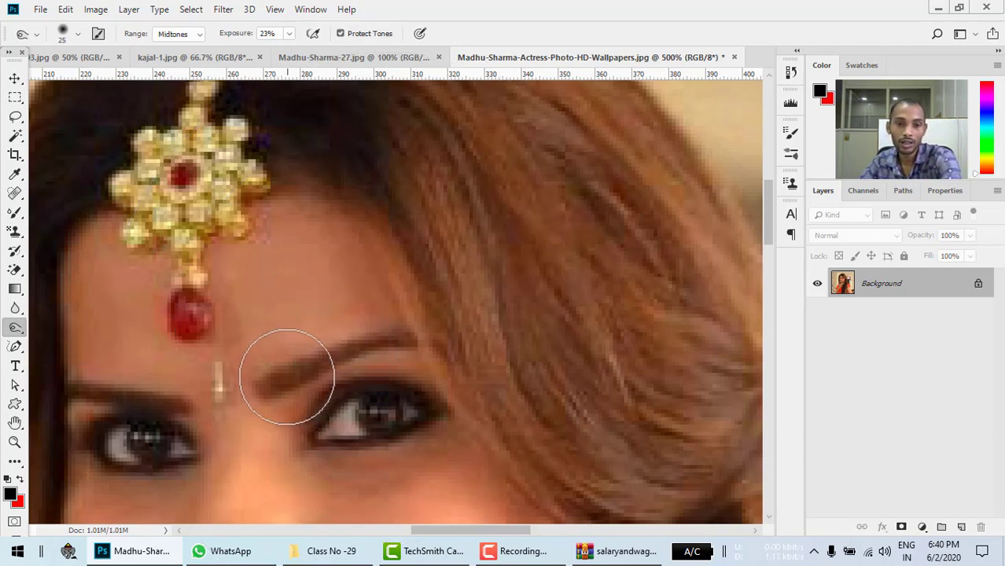
key(bracketleft)
drag(275, 384, 404, 334)
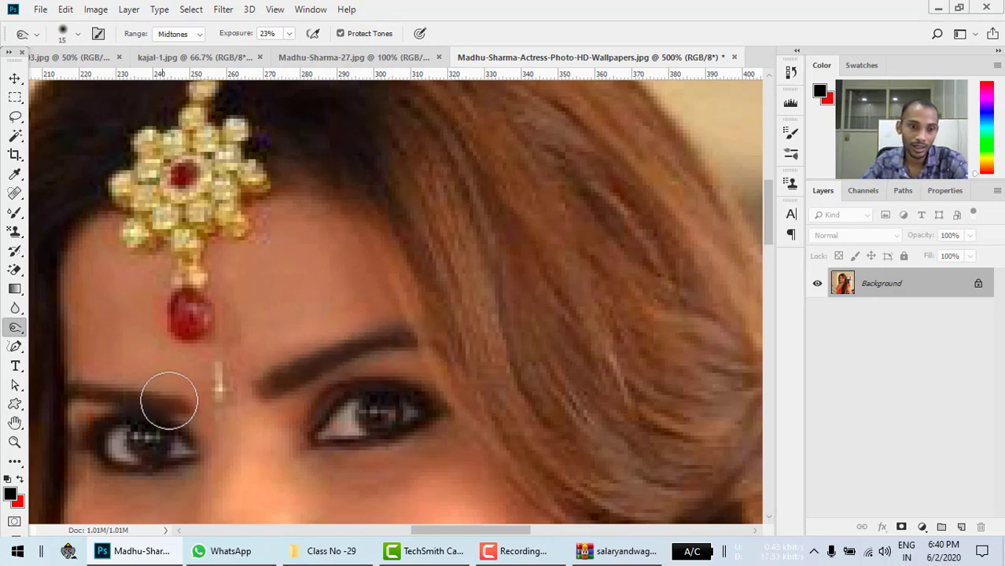
drag(169, 401, 75, 393)
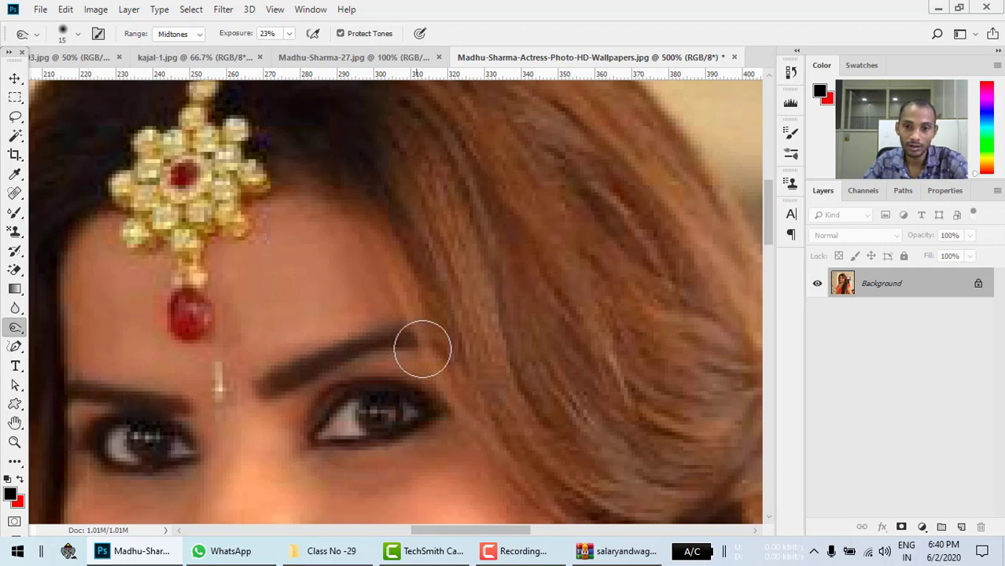
Step: Zoom out to the whole head, set the burn brush to 78 px and darken the side hair
drag(422, 349, 376, 371)
key(ctrl+minus)
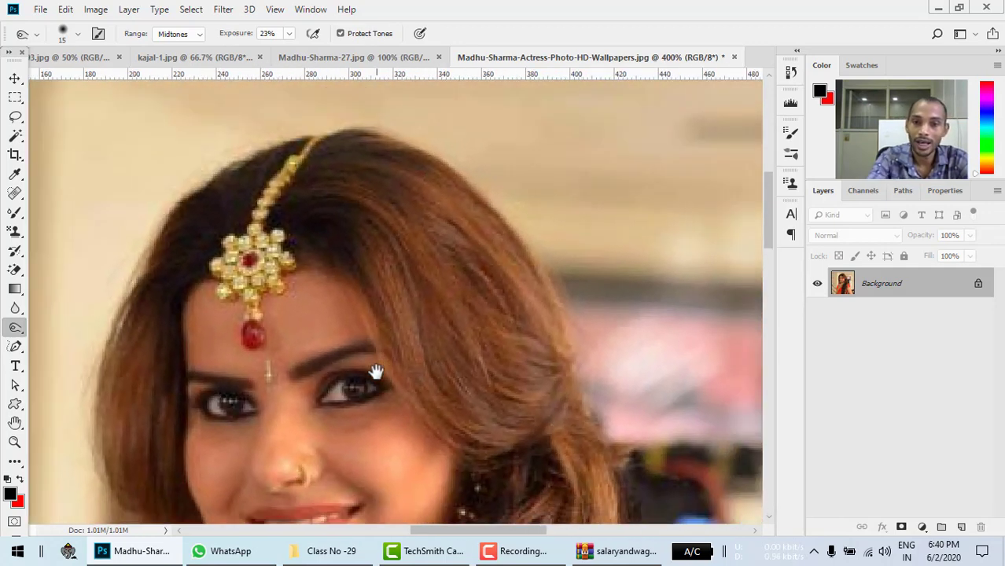
key(ctrl+minus)
key(ctrl+minus)
drag(426, 346, 415, 316)
right_click(392, 262)
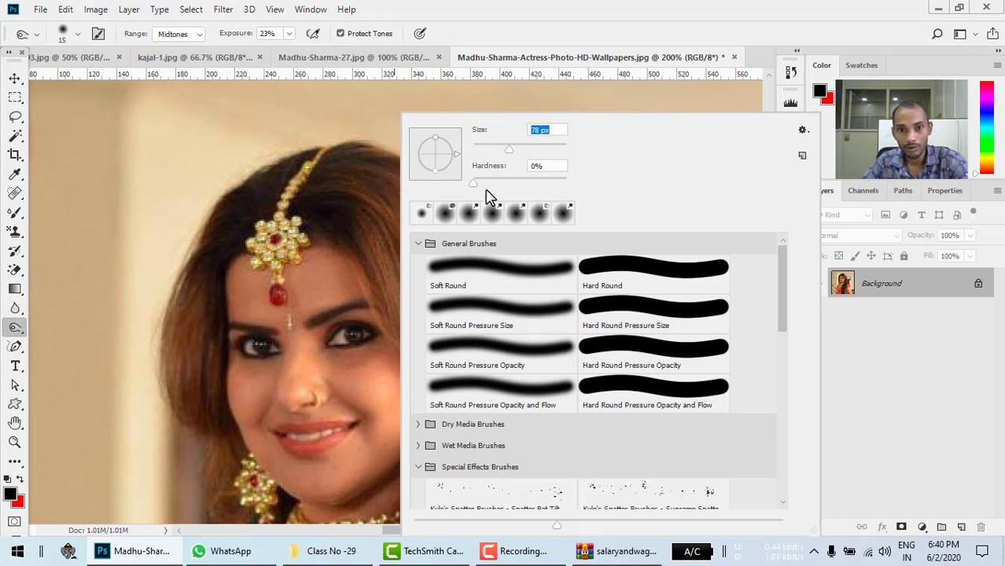
click(370, 203)
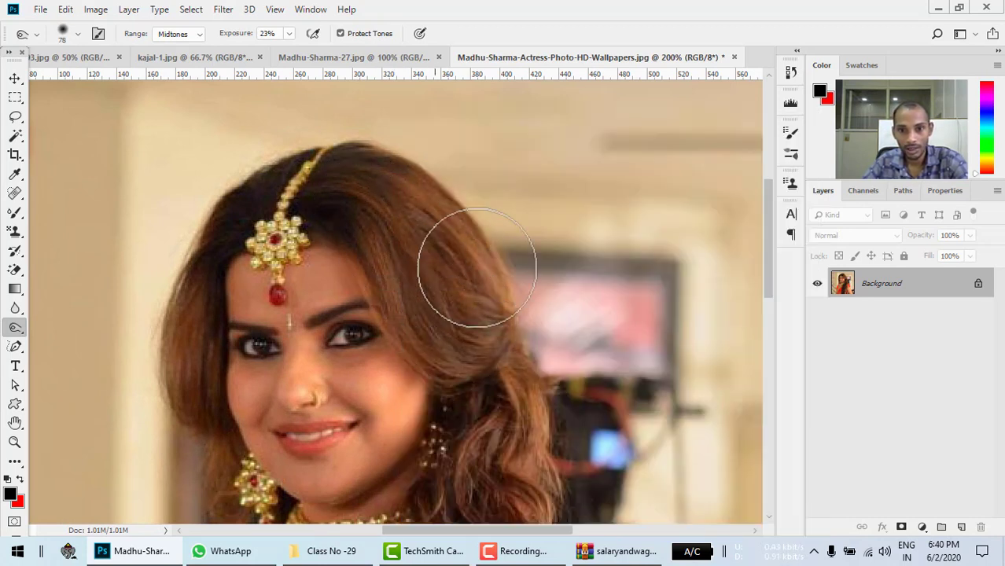
mouse_move(476, 267)
mouse_down()
mouse_move(415, 180)
mouse_move(505, 422)
mouse_up()
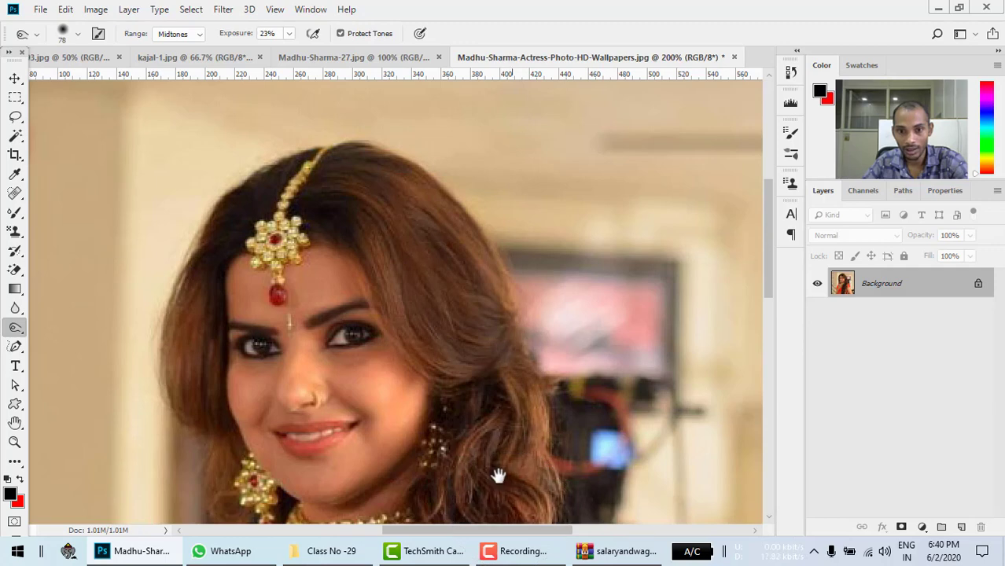
Step: Darken the hair around the top of the head and the long hair over the dress
drag(498, 475, 504, 304)
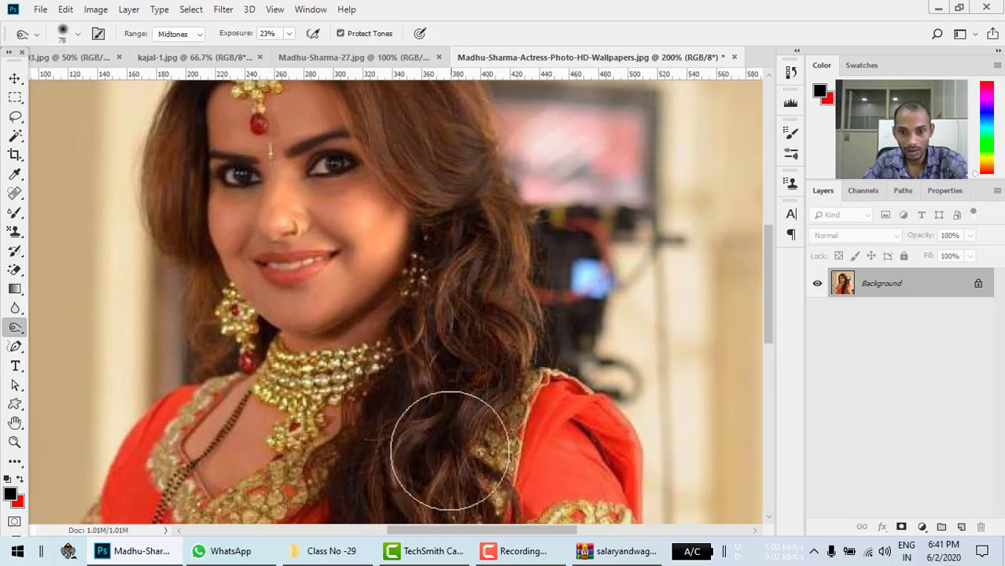
drag(433, 377, 442, 166)
drag(384, 495, 399, 350)
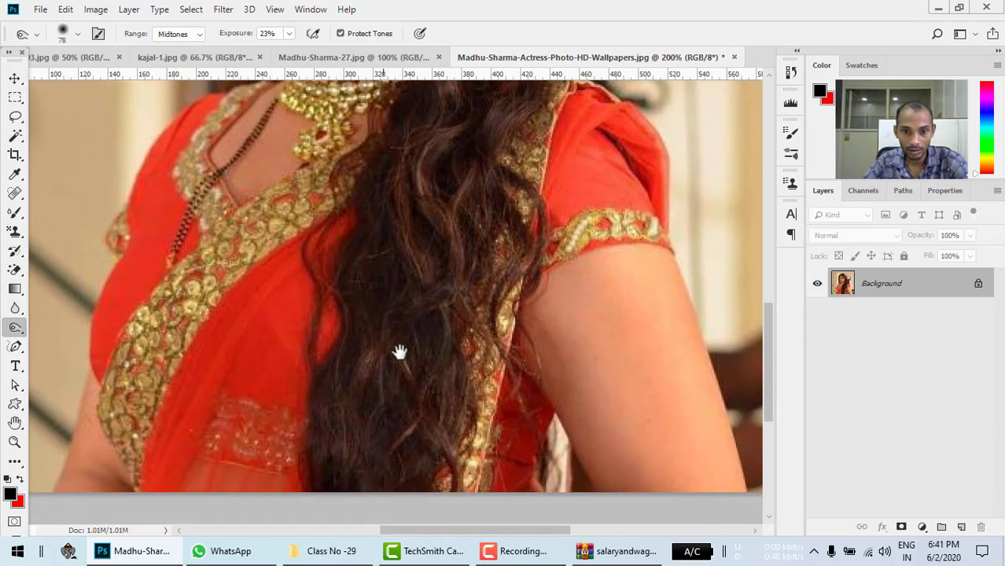
drag(365, 415, 409, 260)
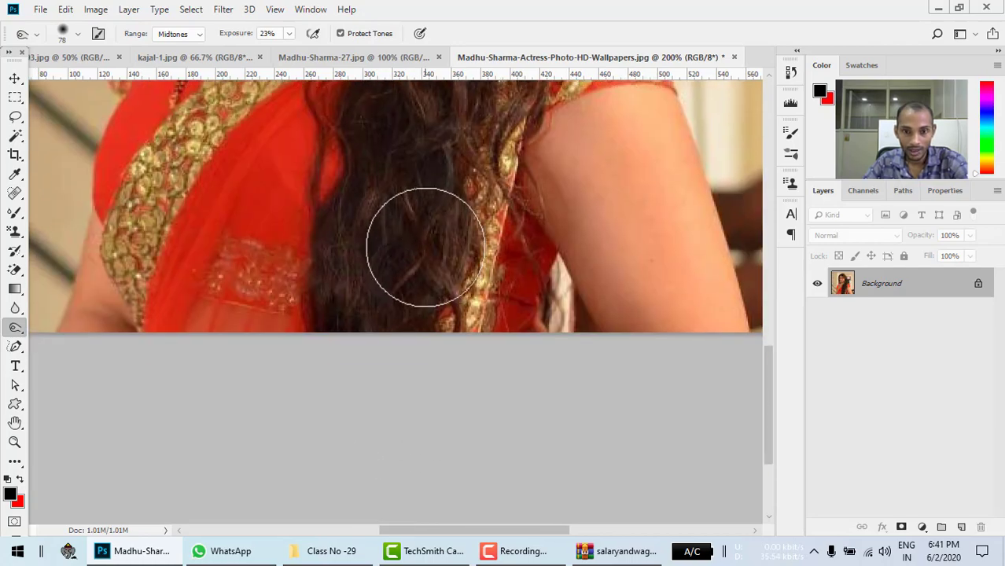
drag(417, 158, 429, 456)
drag(433, 118, 444, 350)
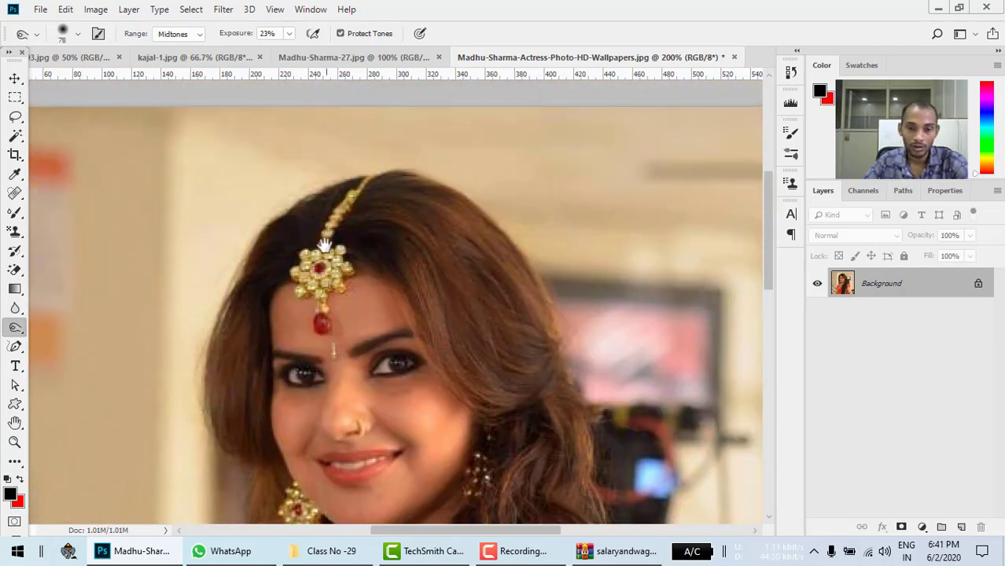
drag(337, 202, 268, 228)
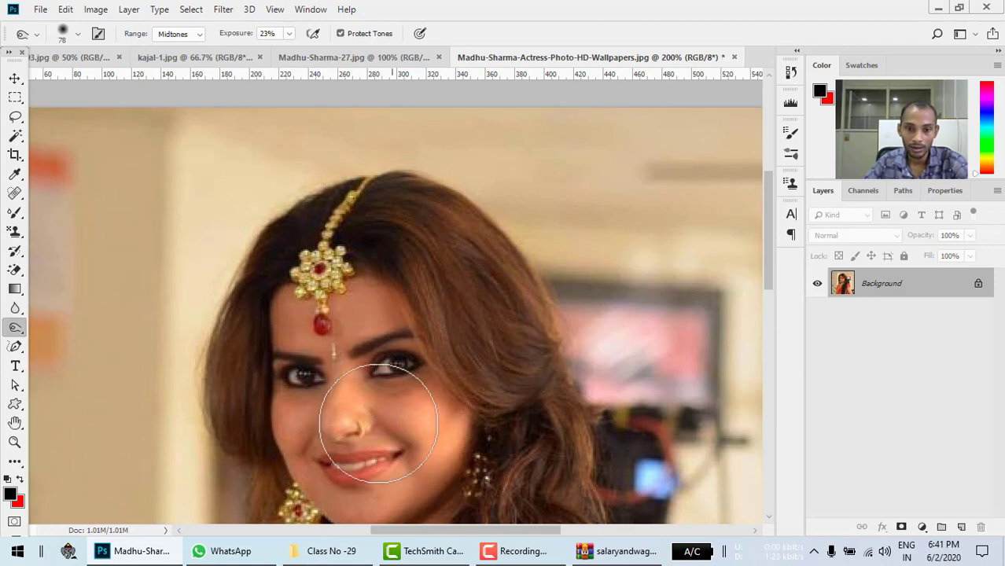
drag(445, 374, 440, 291)
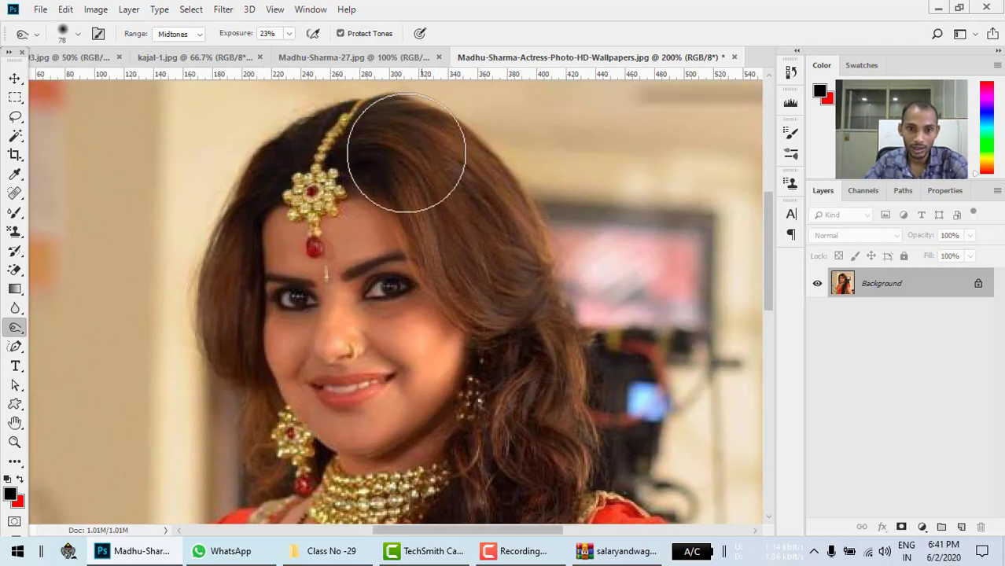
drag(566, 522, 533, 251)
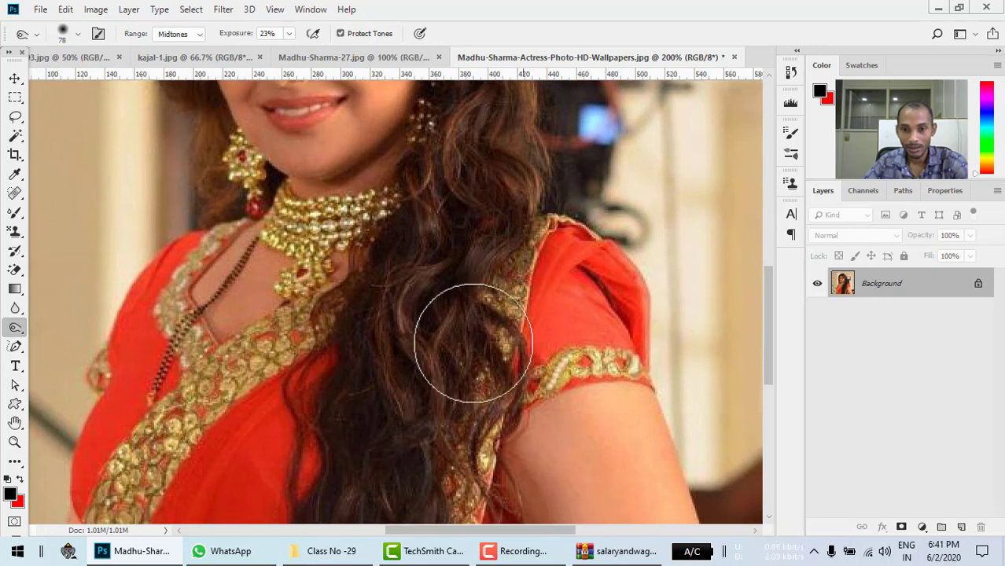
click(201, 58)
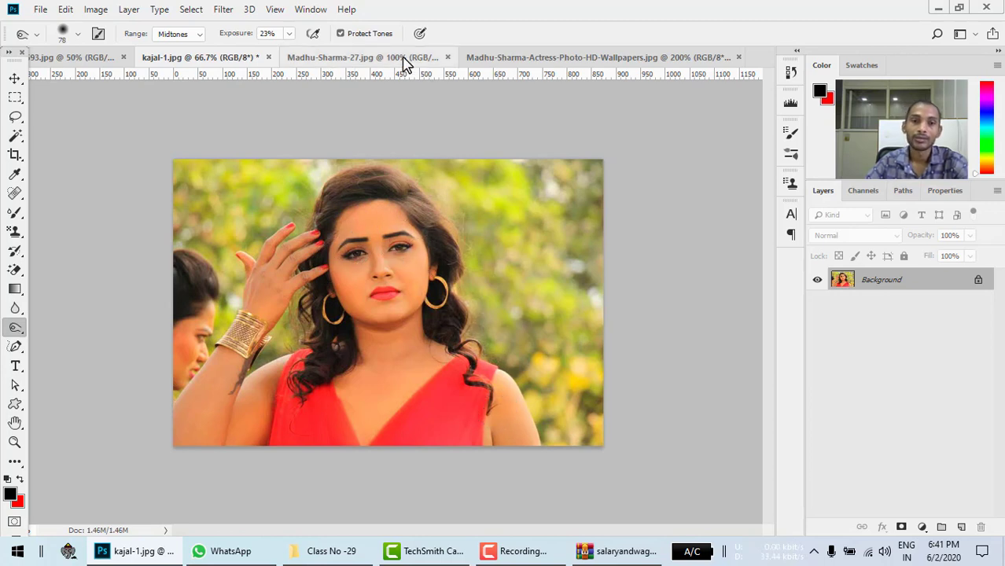
click(374, 56)
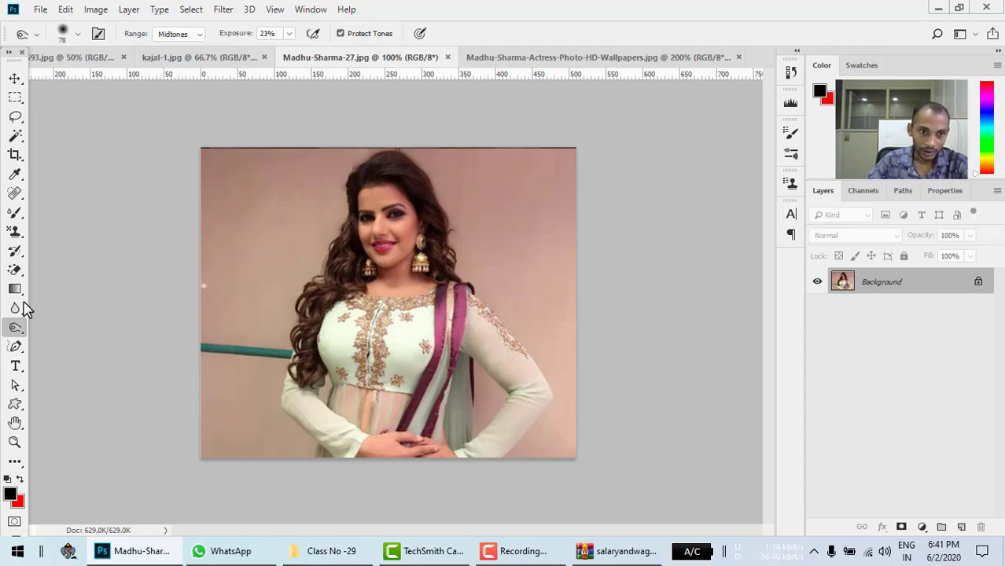
right_click(15, 328)
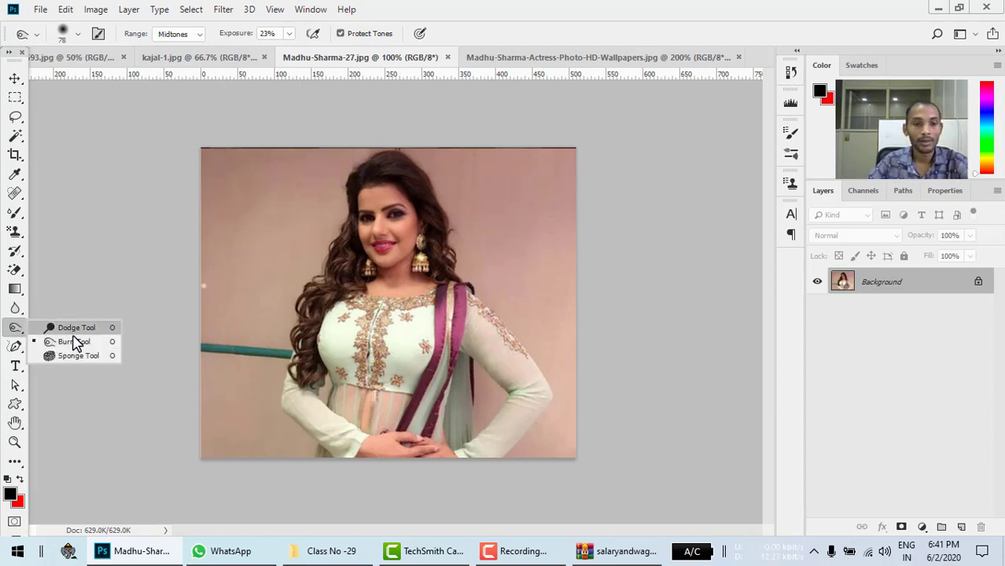
click(75, 328)
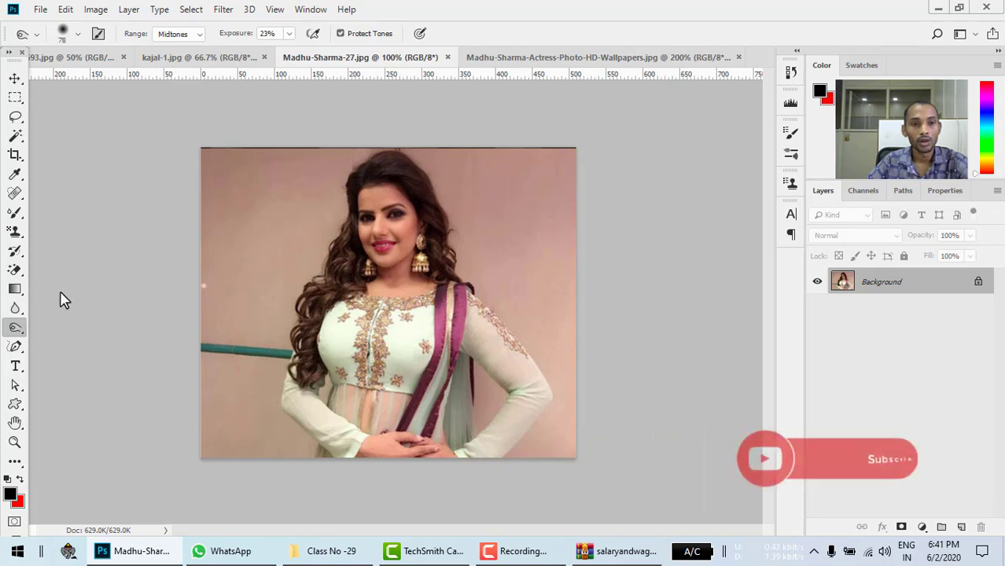
click(200, 36)
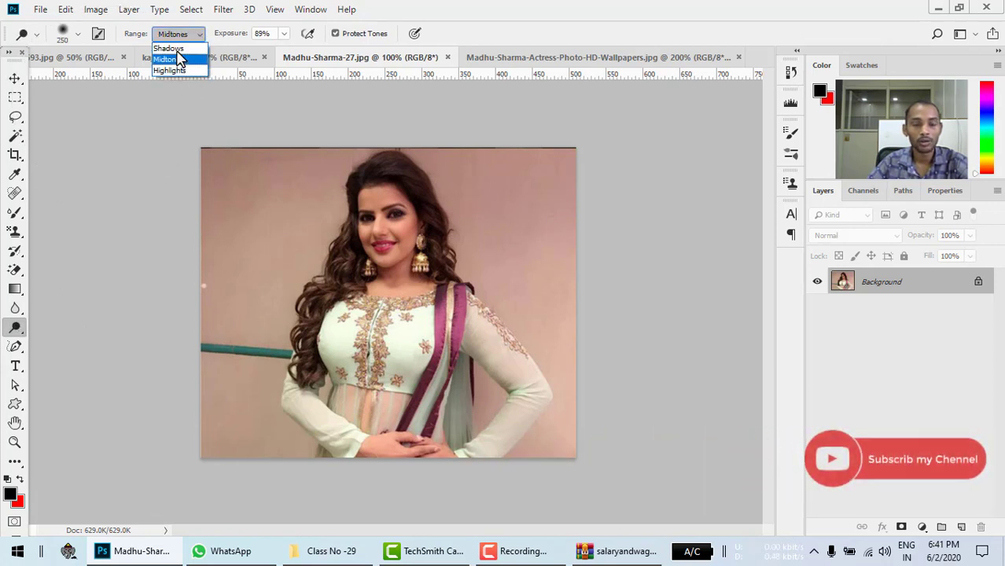
click(178, 48)
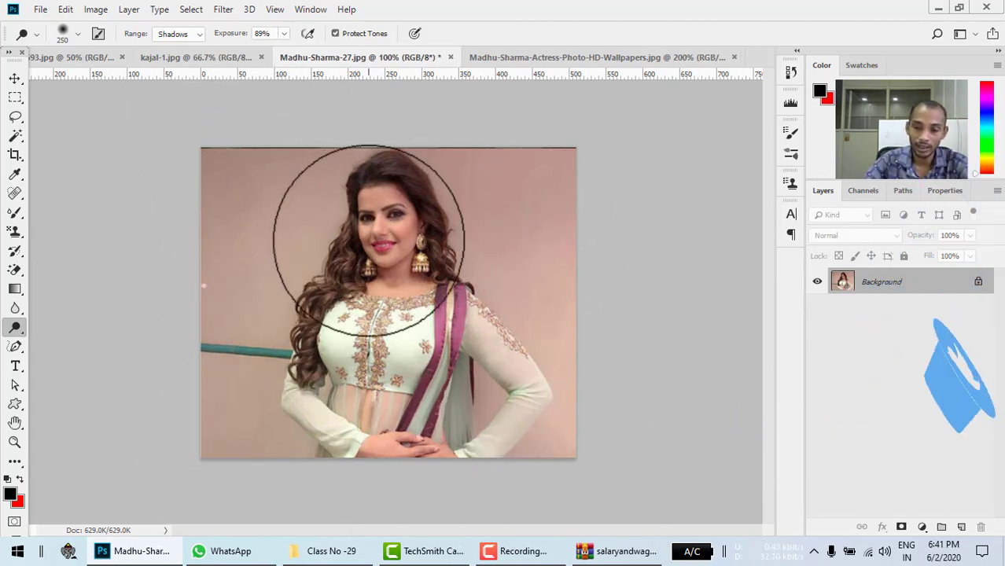
scroll(401, 267, up, 1)
scroll(369, 239, up, 1)
scroll(369, 240, up, 2)
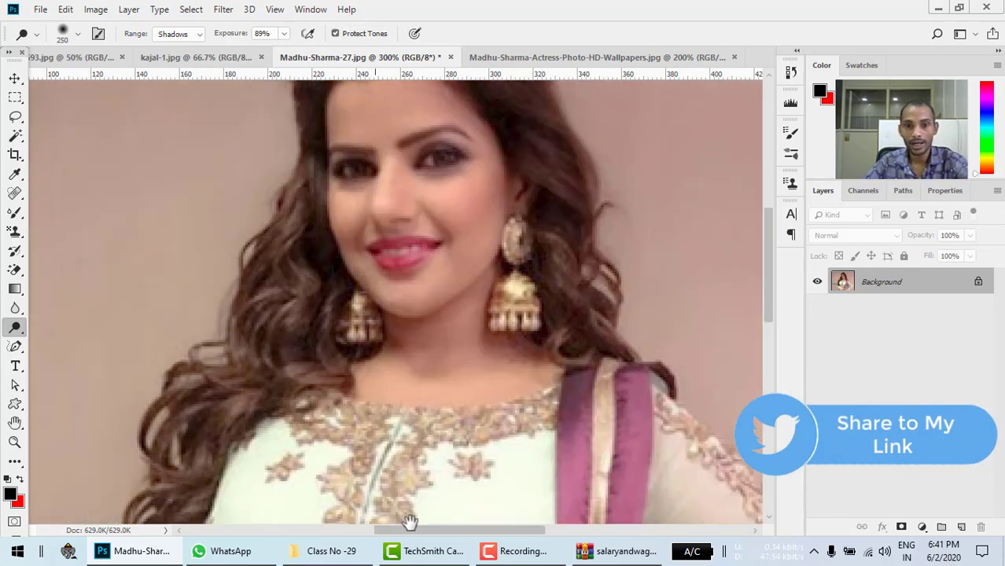
scroll(354, 283, up, 2)
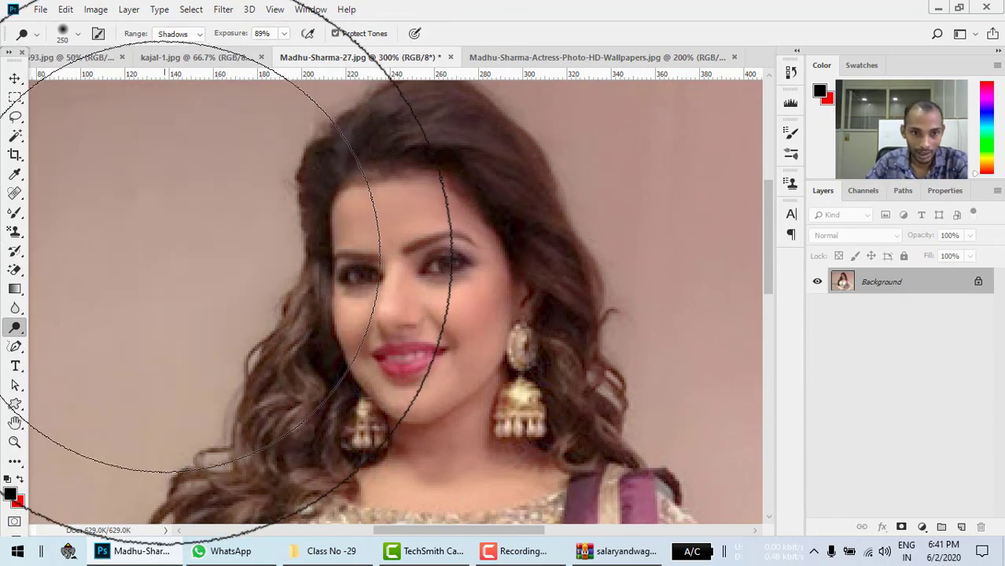
key(ctrl+minus)
key(ctrl+minus)
key(ctrl+minus)
key(ctrl+minus)
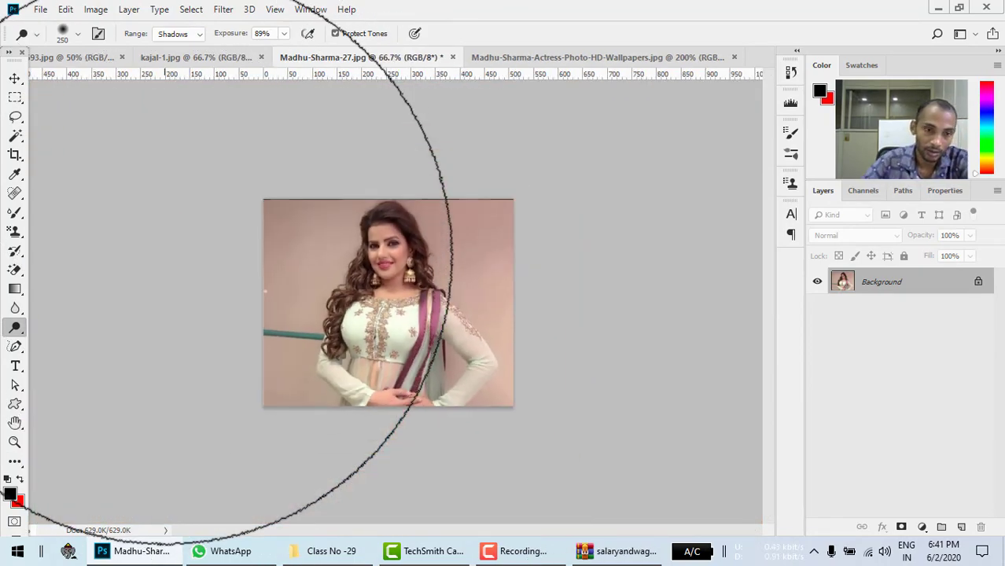
Step: Set up the Sponge Tool in Desaturate mode with a 165 px brush
right_click(18, 336)
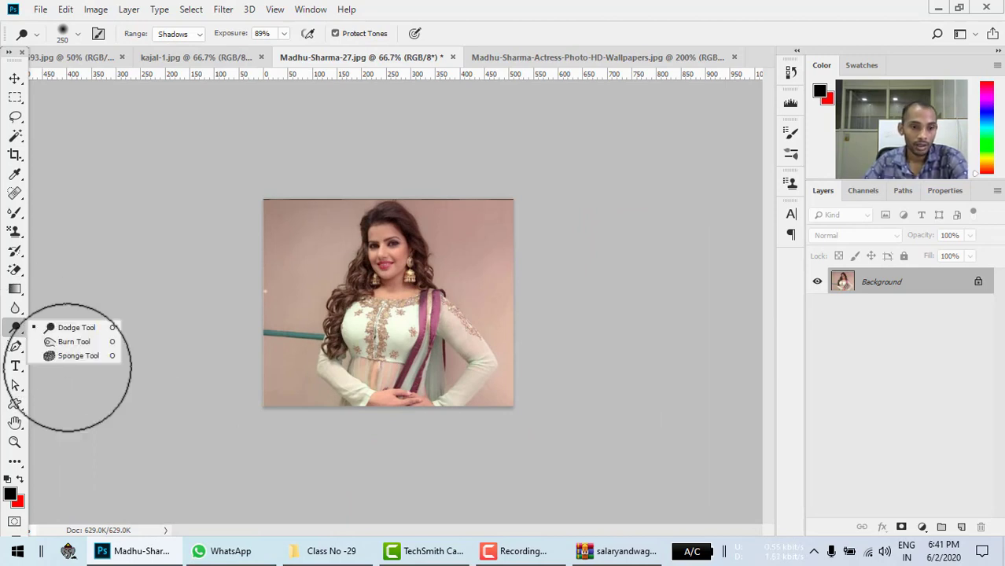
click(79, 360)
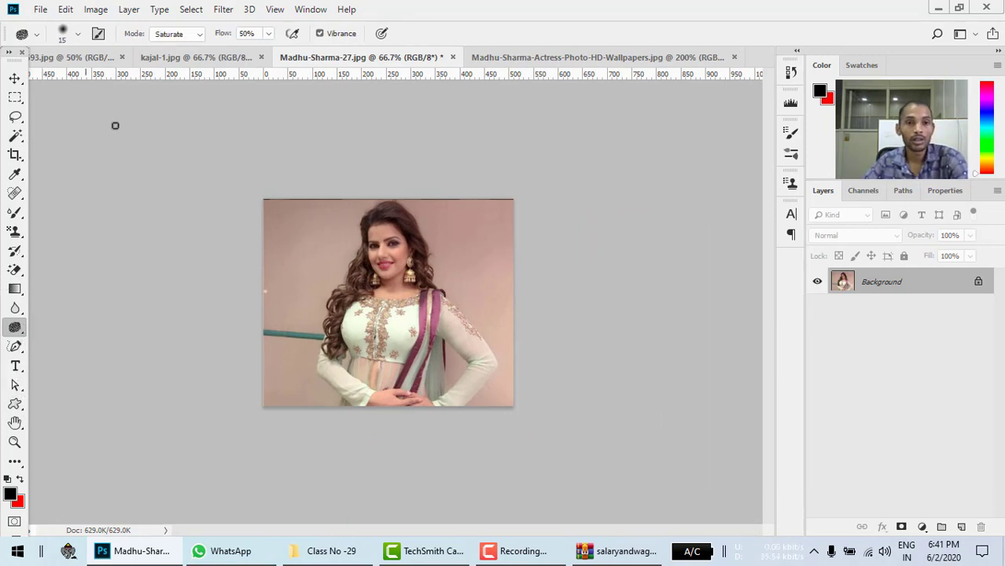
click(198, 38)
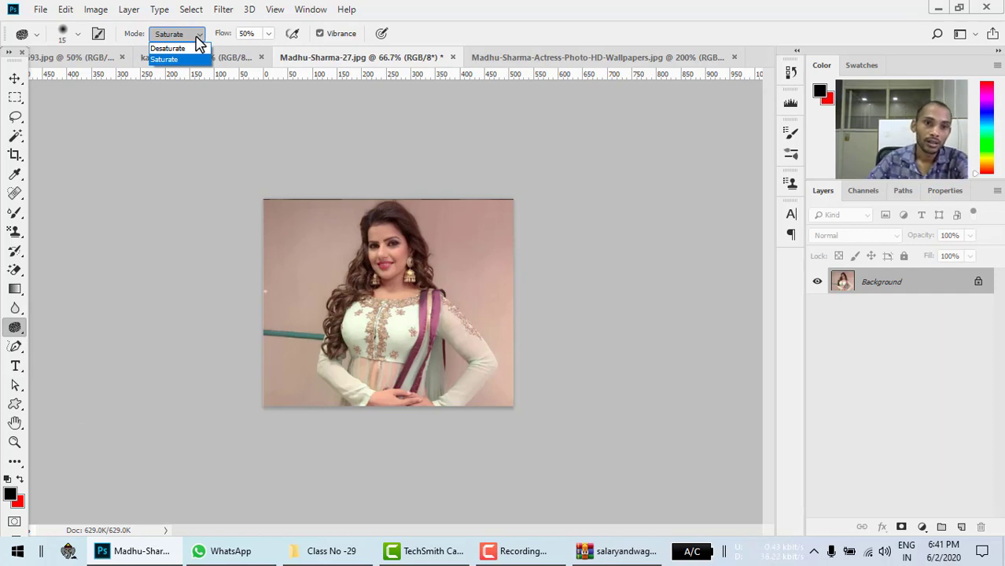
key(ctrl+j)
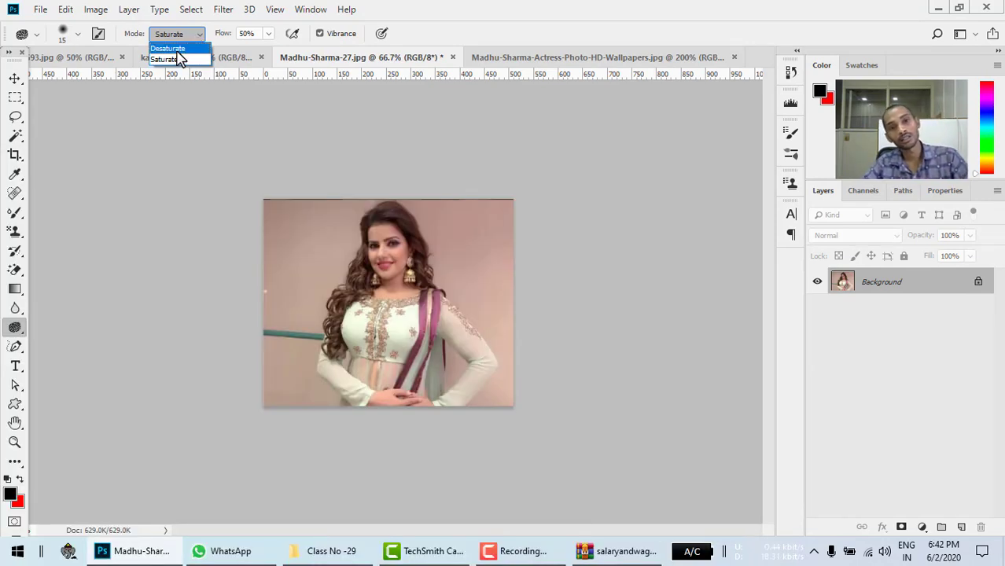
click(177, 50)
right_click(372, 218)
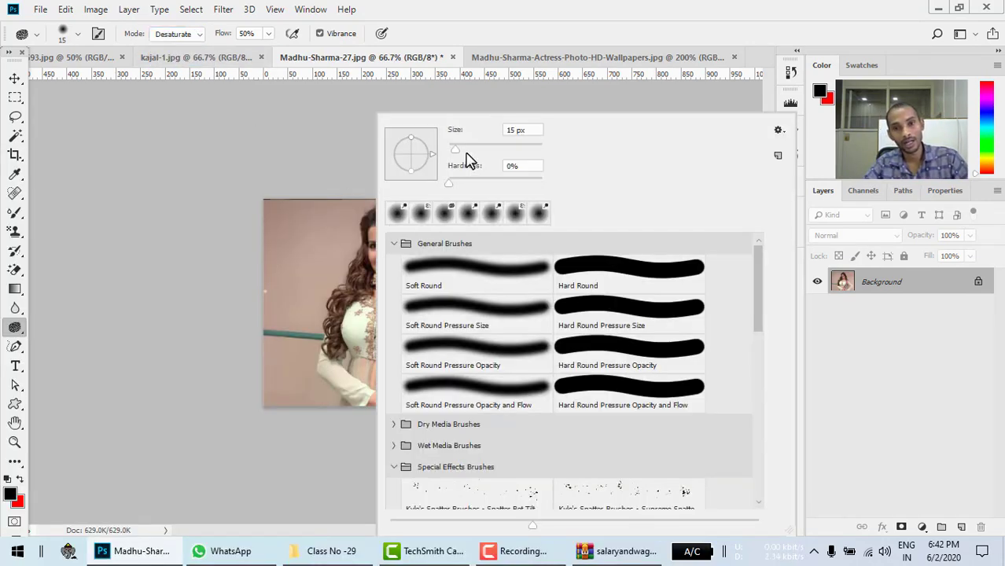
Step: On kajal-1.jpg, desaturate the woman's face, temple, neck and chest to grey
click(196, 57)
mouse_move(377, 240)
mouse_down()
mouse_move(395, 243)
mouse_move(360, 277)
mouse_up()
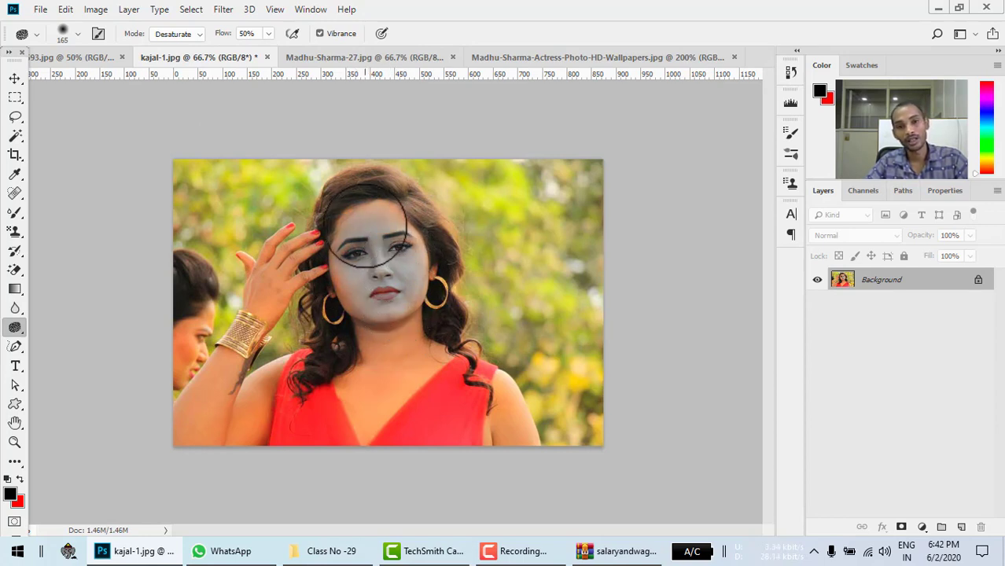
drag(417, 292, 322, 264)
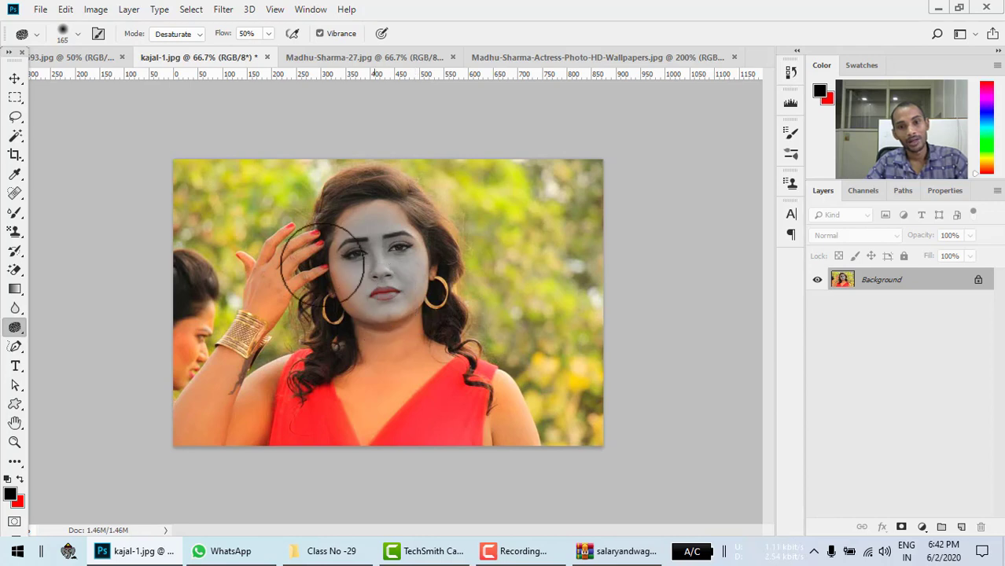
mouse_move(407, 328)
mouse_down()
mouse_move(400, 387)
mouse_move(374, 426)
mouse_move(359, 389)
mouse_move(382, 343)
mouse_up()
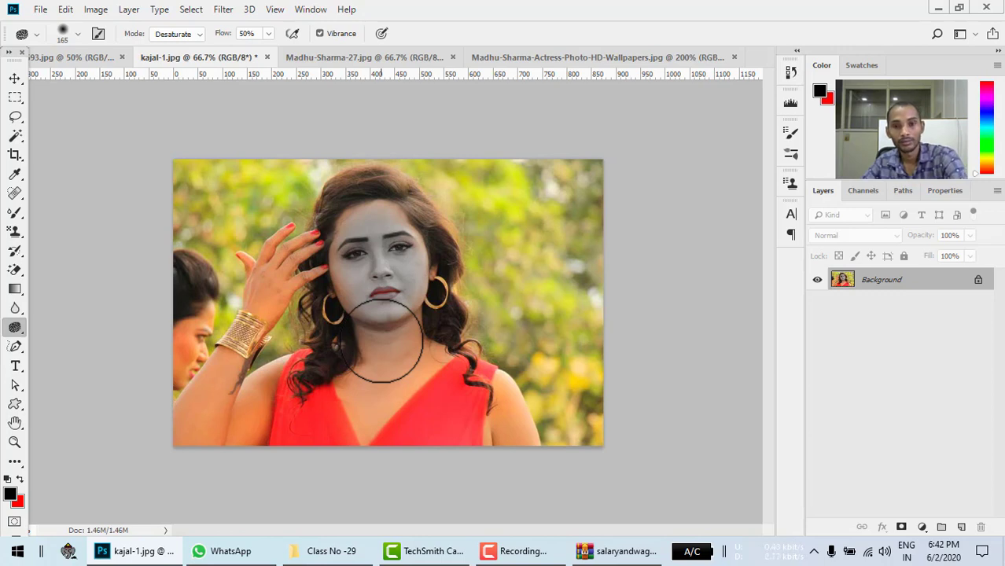
click(522, 555)
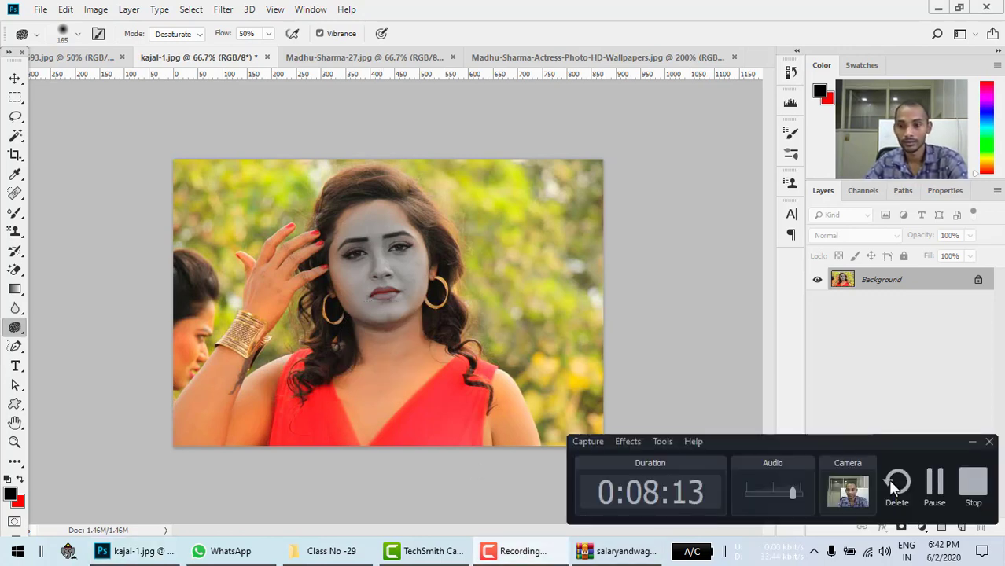
click(931, 488)
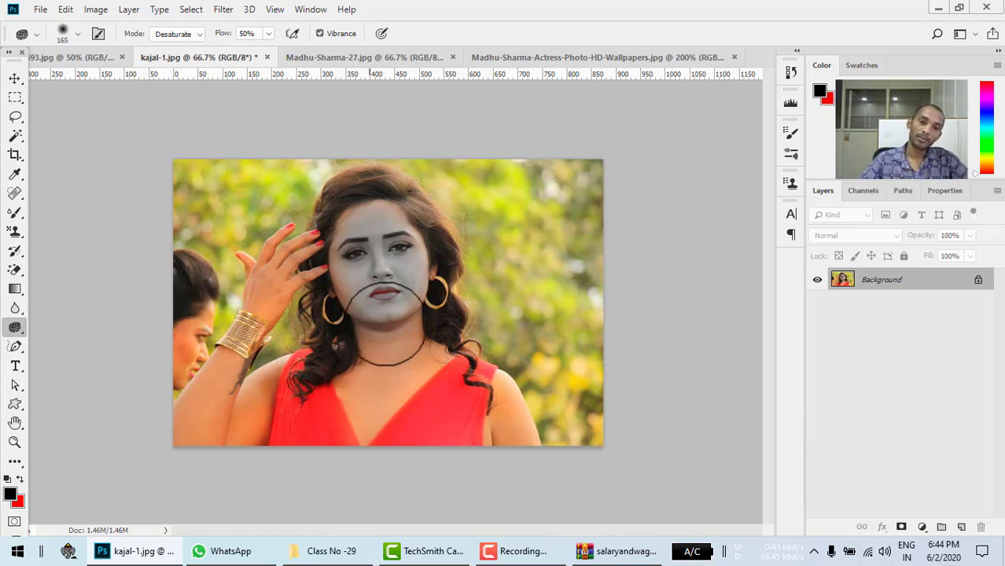
Step: Switch the Sponge to Saturate and boost colour on the woman's arm and lips
click(201, 35)
click(188, 62)
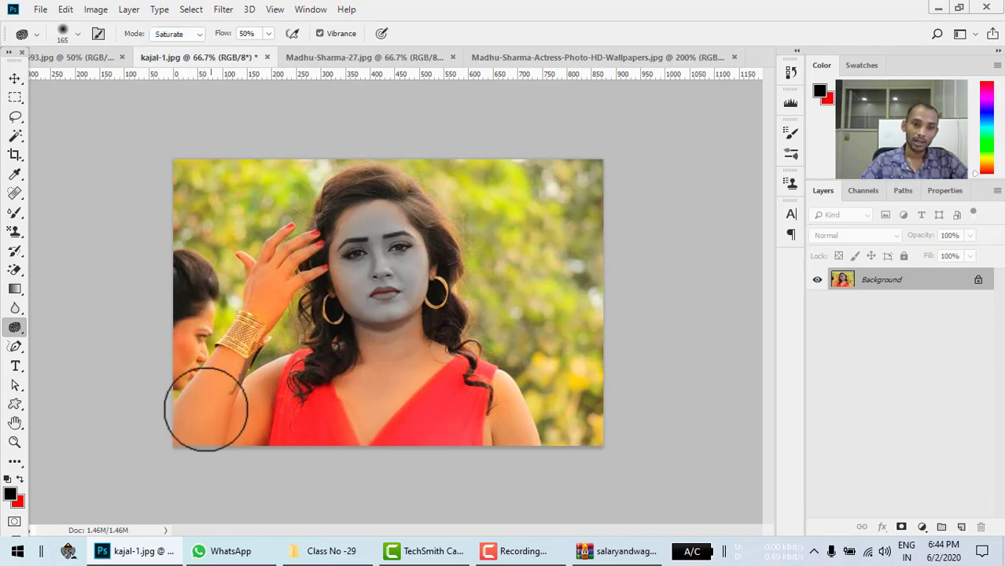
drag(206, 409, 216, 453)
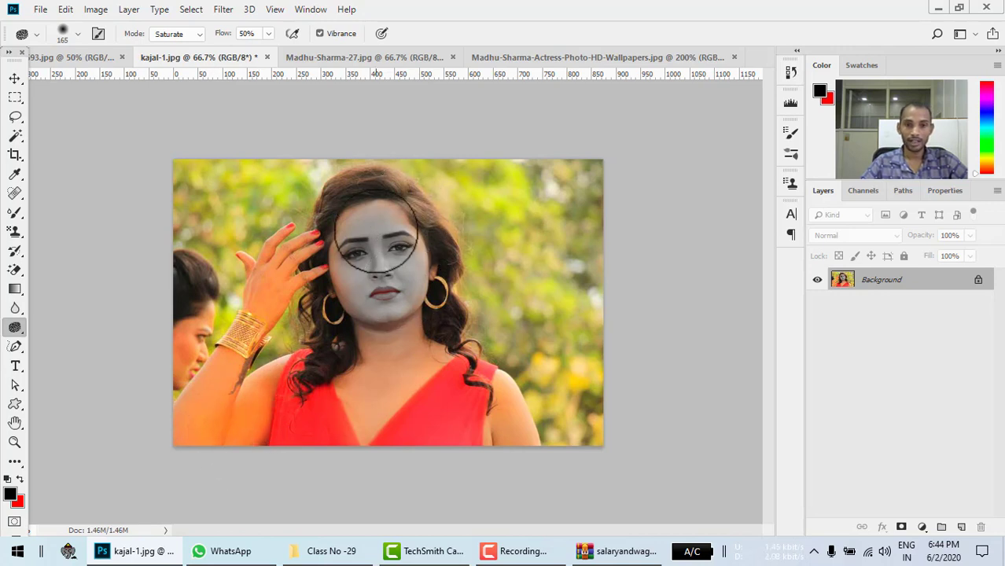
drag(377, 236, 390, 309)
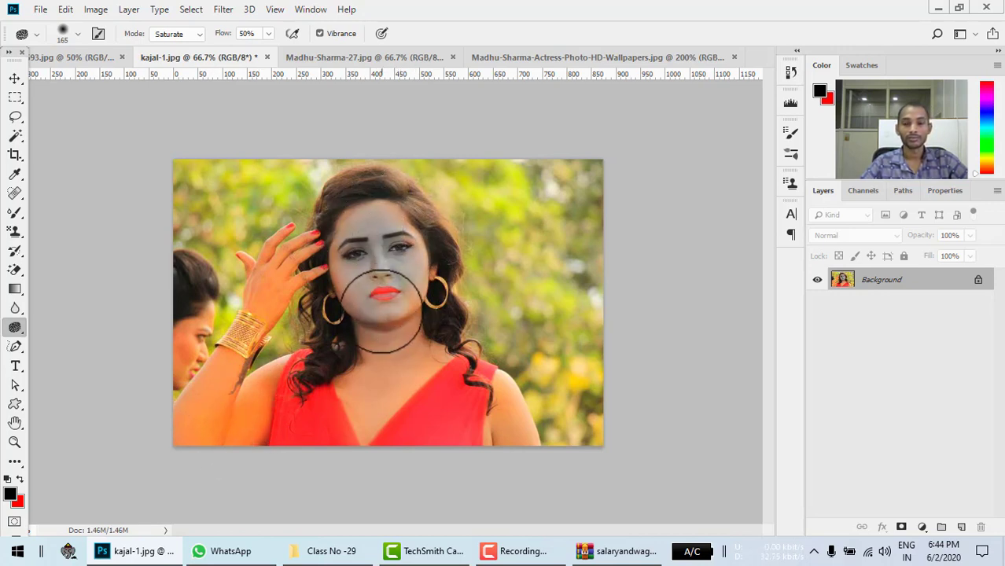
click(322, 59)
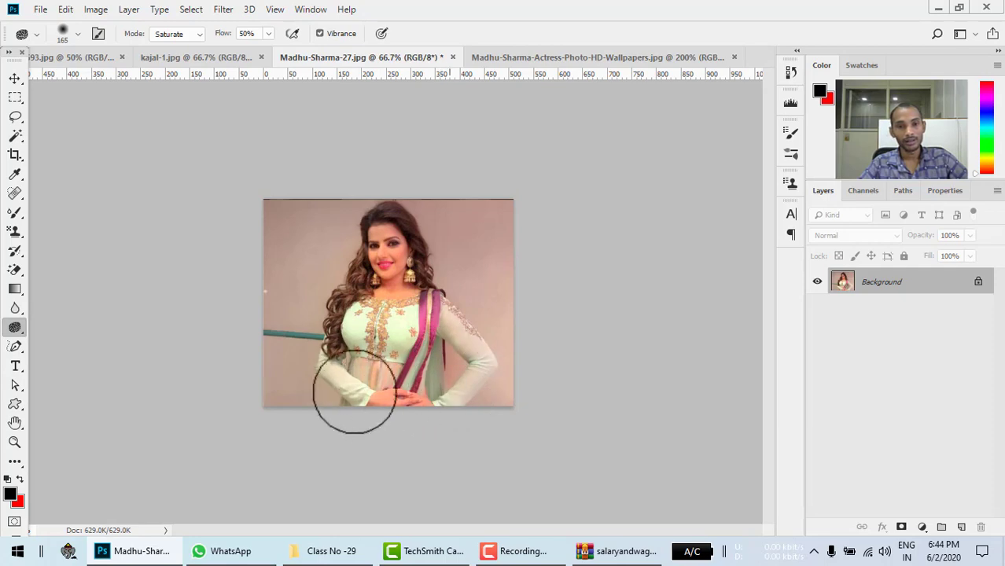
click(548, 60)
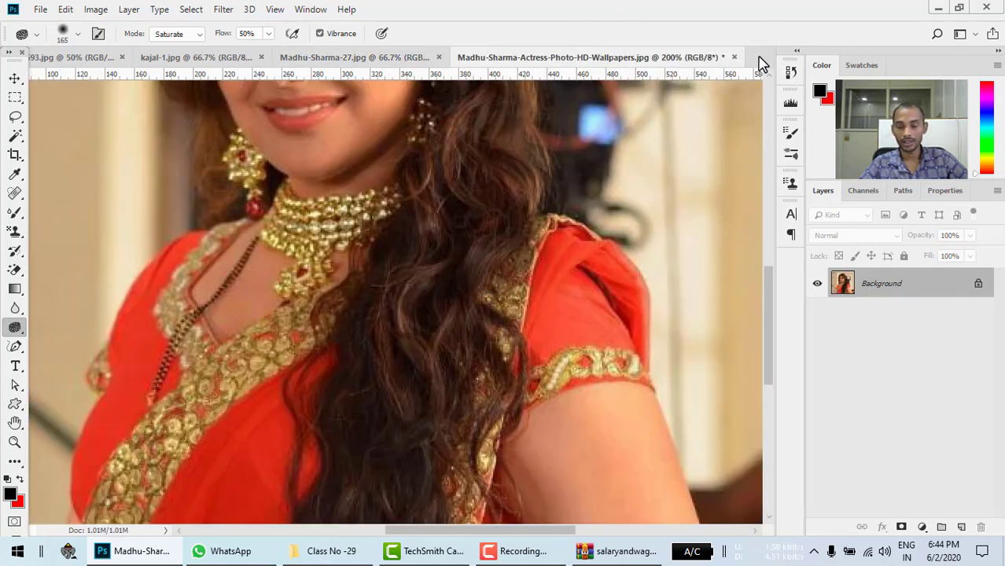
right_click(760, 64)
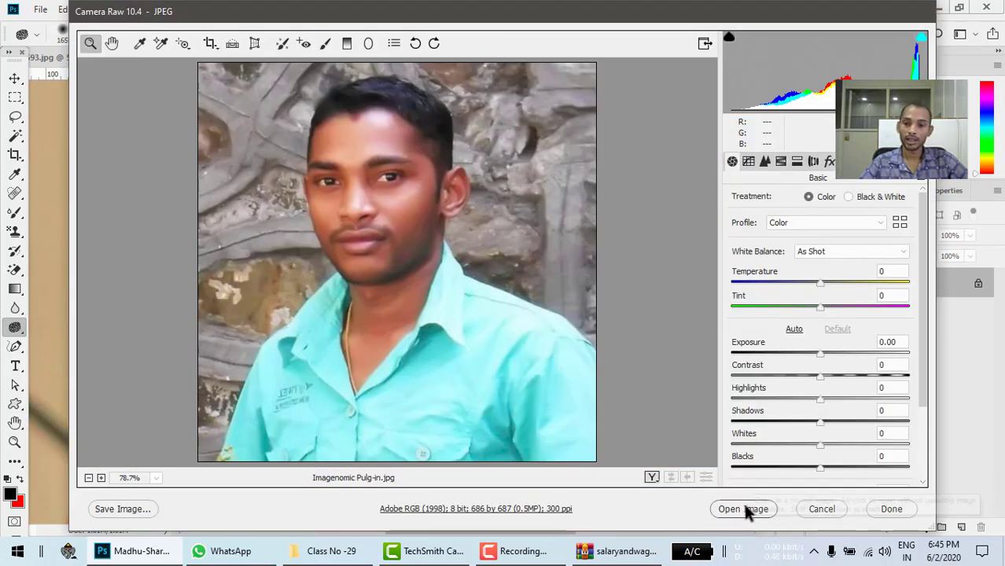
Step: Open Imagenomic Pulg-in.jpg from Camera Raw and zoom in close on the face
click(743, 510)
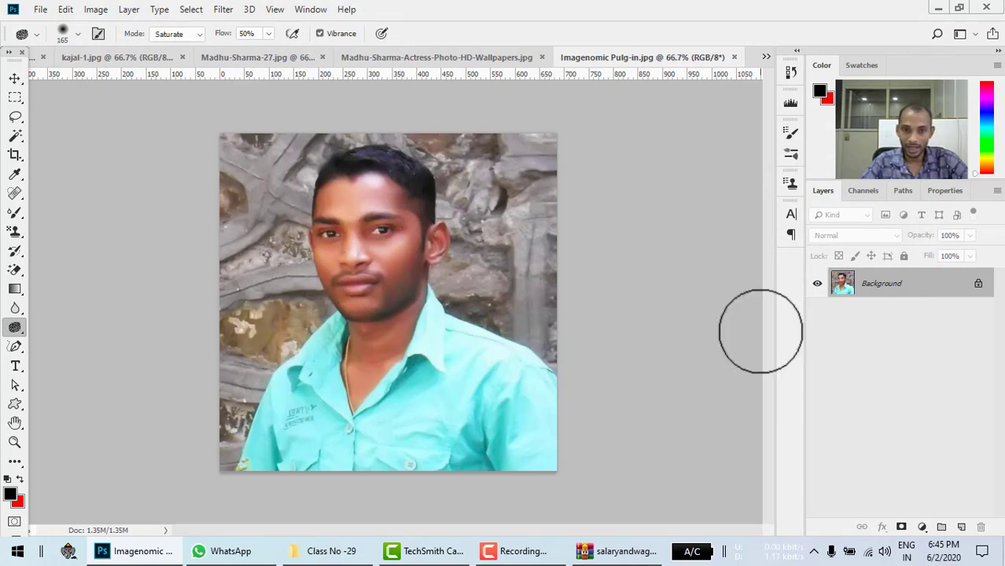
key(ctrl+plus)
key(ctrl+plus)
key(ctrl+plus)
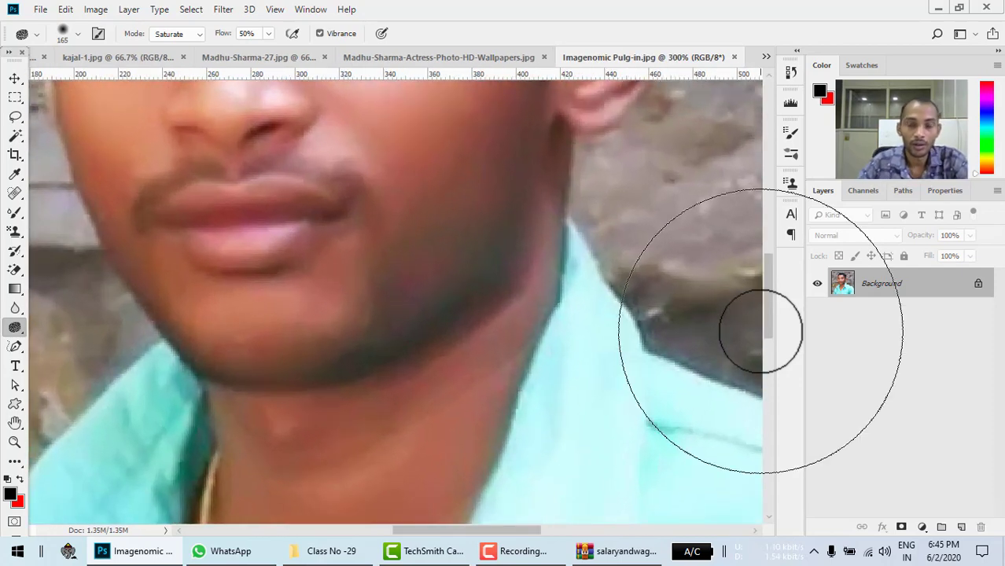
scroll(448, 279, up, 5)
scroll(390, 350, up, 3)
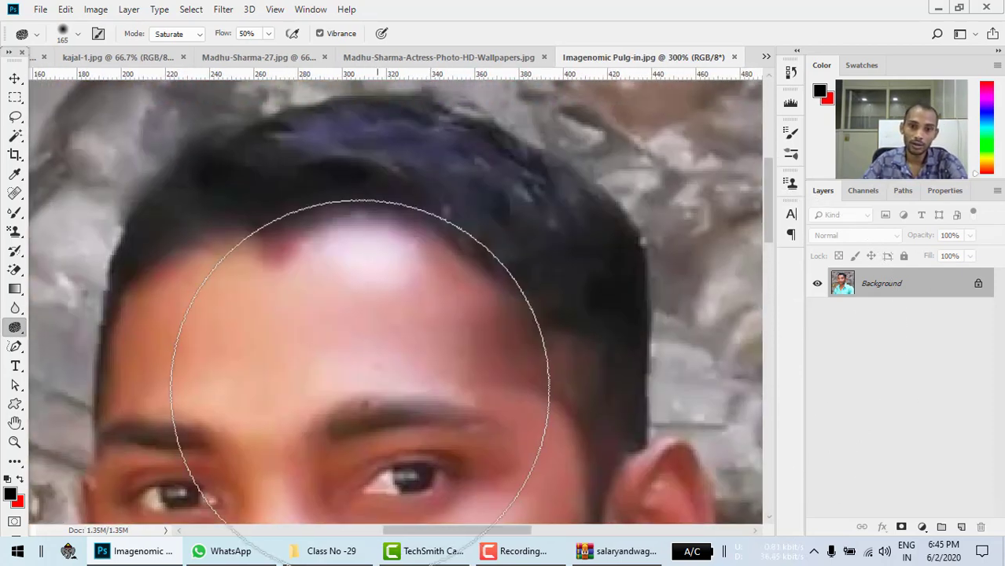
Step: With the Burn Tool, darken the man's cheek beside his nose
right_click(14, 328)
click(74, 341)
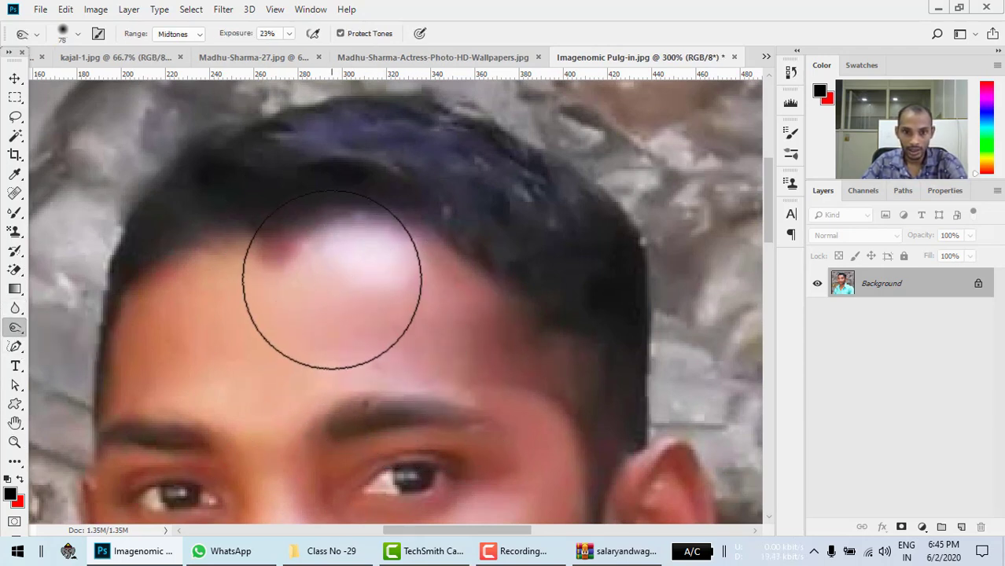
scroll(414, 236, down, 2)
scroll(344, 262, down, 3)
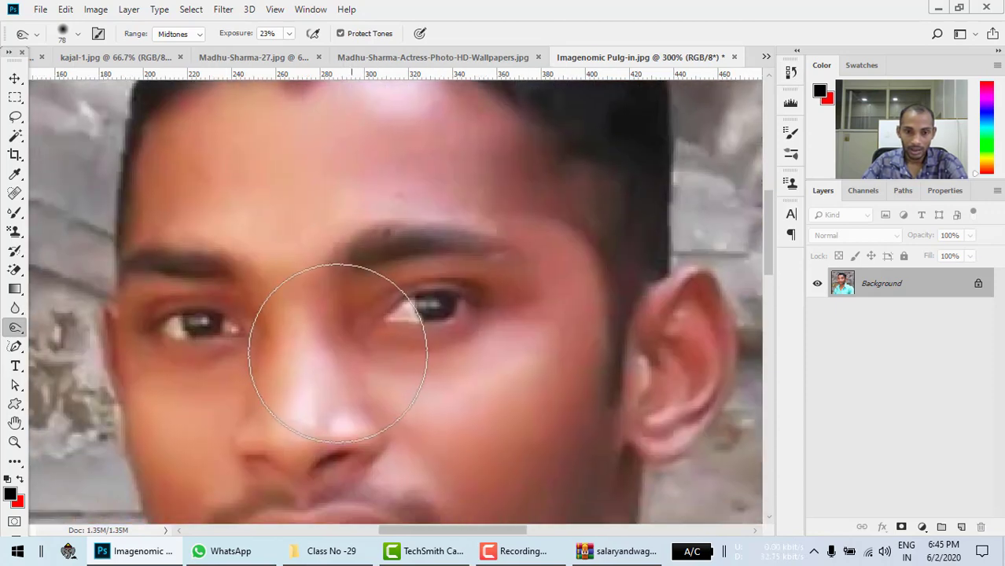
scroll(329, 444, down, 3)
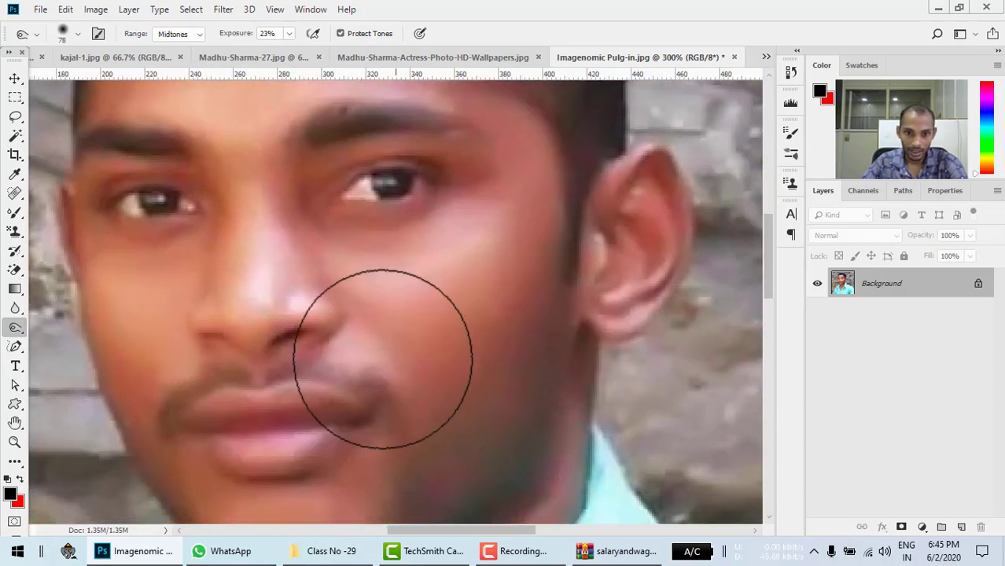
drag(514, 213, 377, 277)
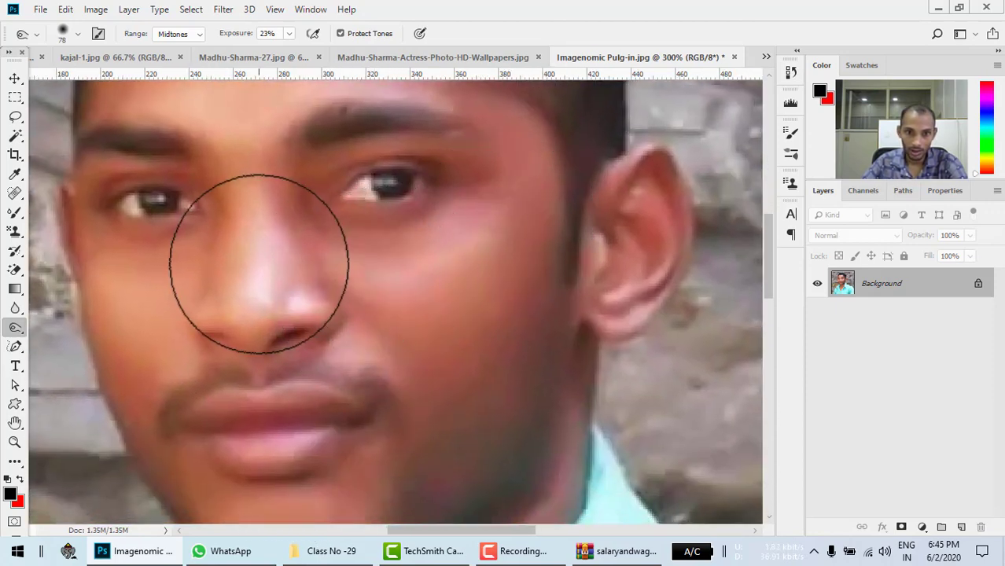
scroll(376, 388, down, 1)
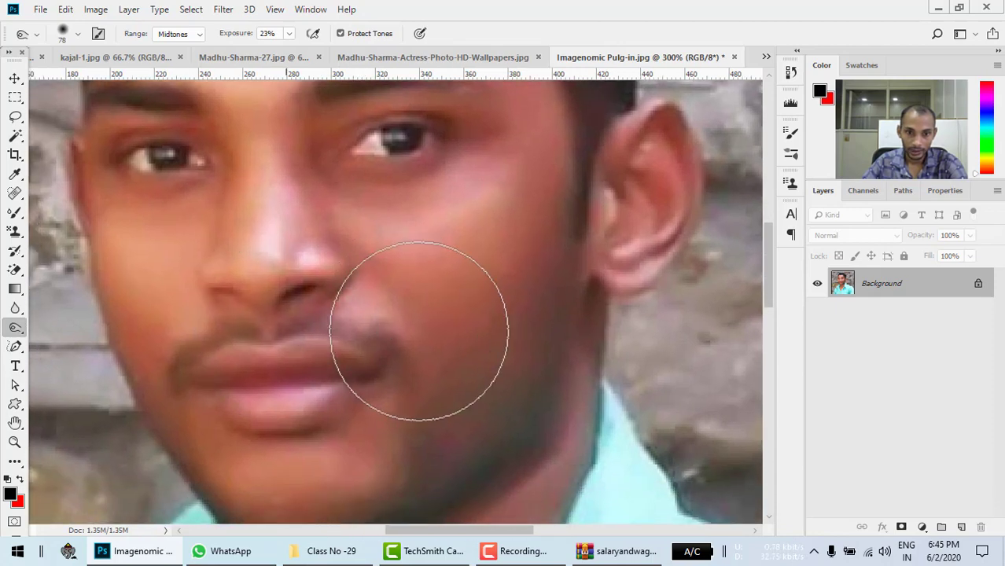
drag(403, 370, 427, 519)
key(ctrl+0)
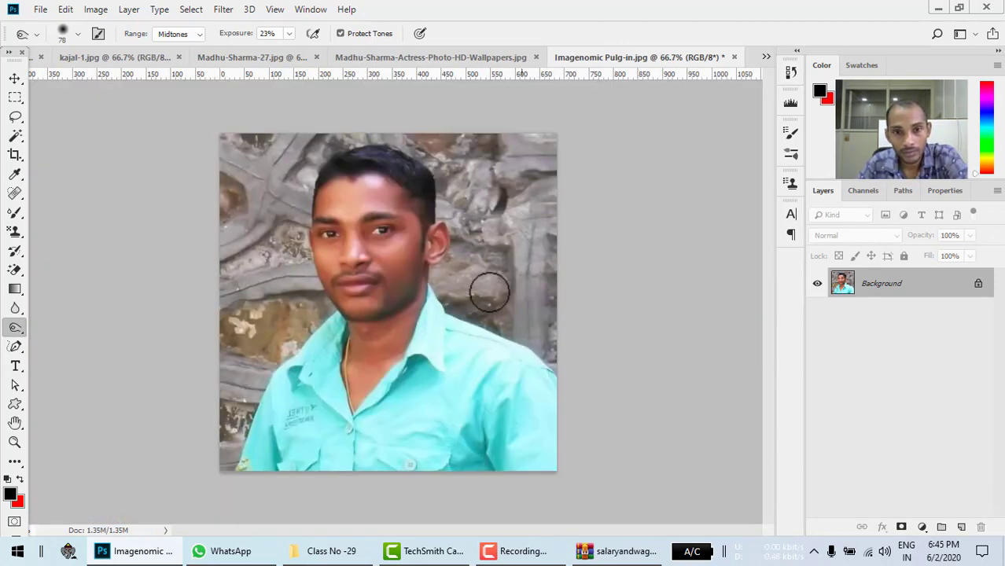